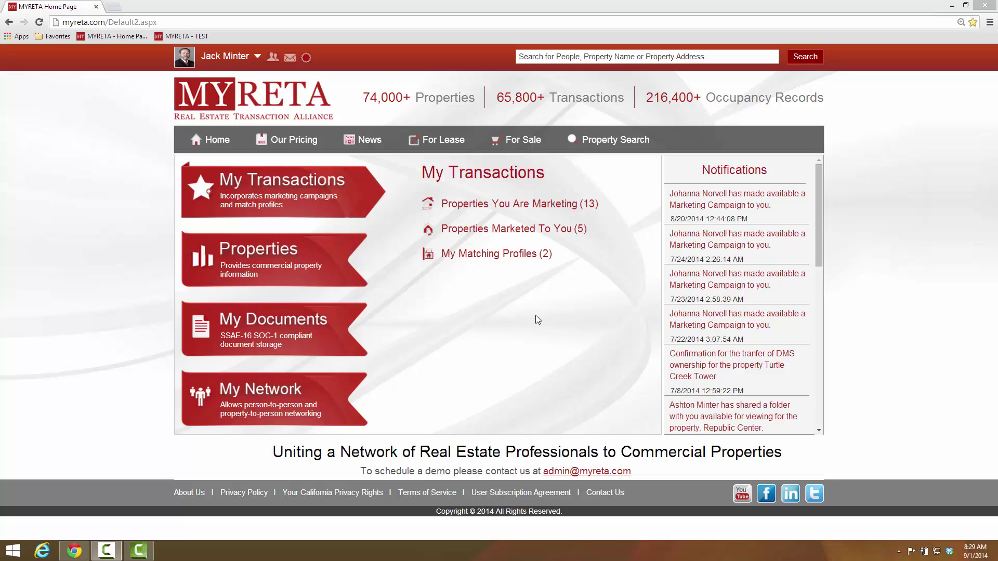
Step: Open the Activity Worksheet of the MYRETA Tower test 2014 campaign from the properties being marketed
click(504, 210)
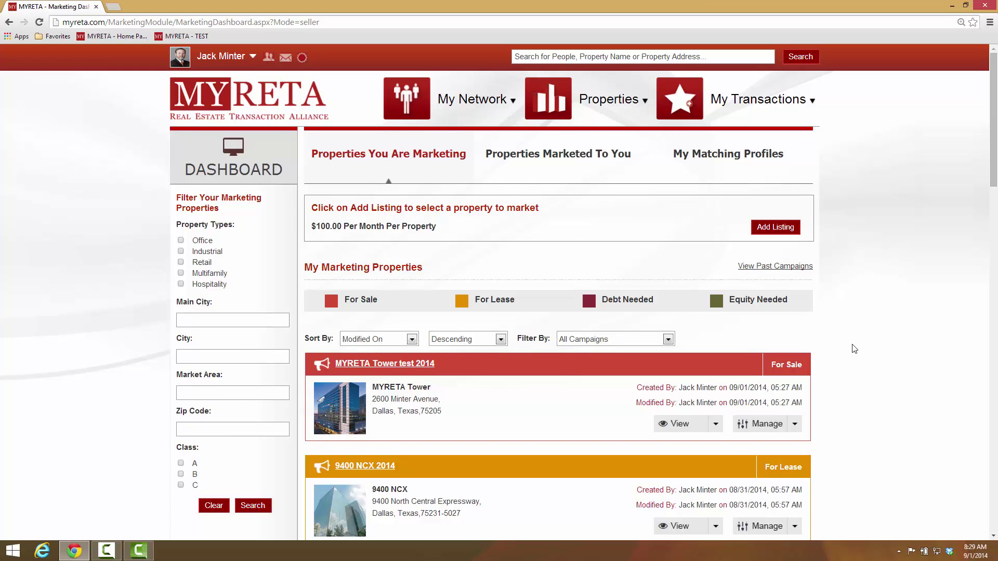
scroll(854, 349, down, 3)
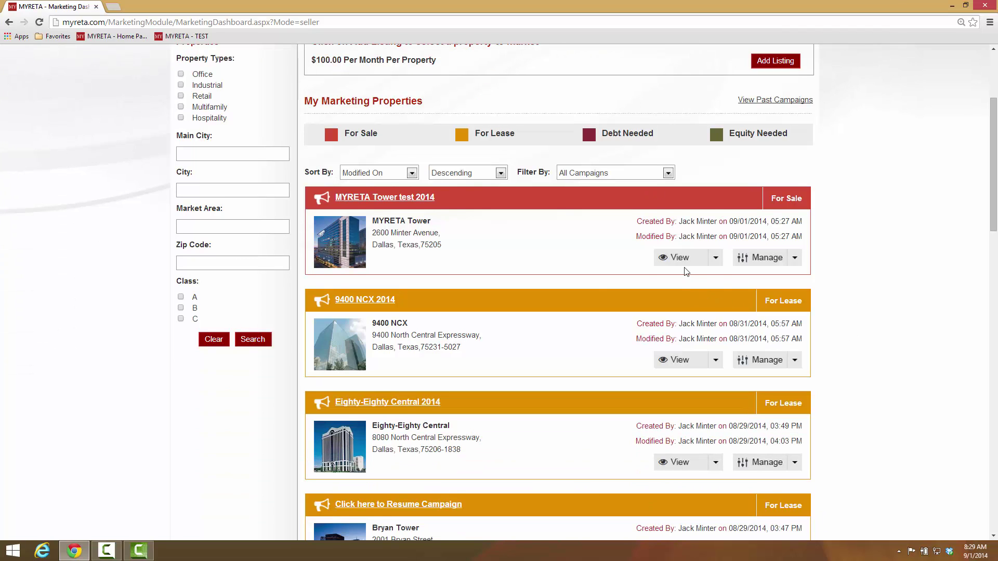
click(671, 261)
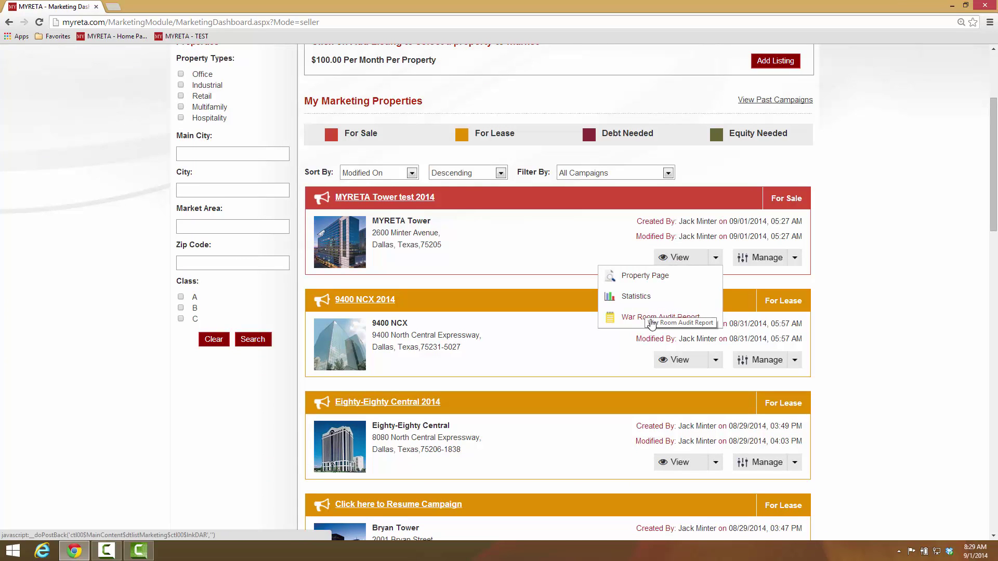
click(752, 258)
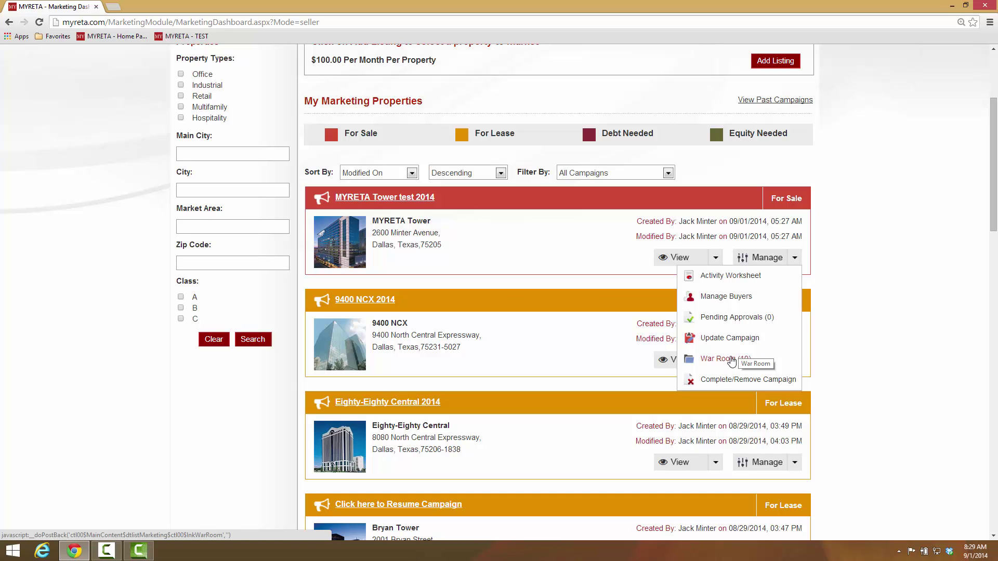
click(736, 278)
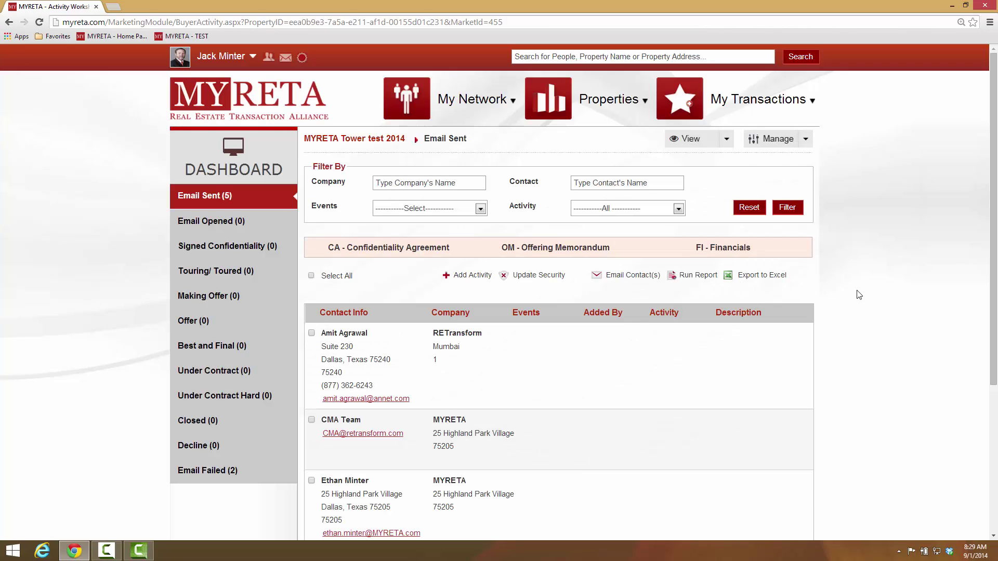
Step: Add an Email activity to the third contact in the Email Sent list with the comment "Really wasn't interested in the property"
scroll(859, 295, down, 1)
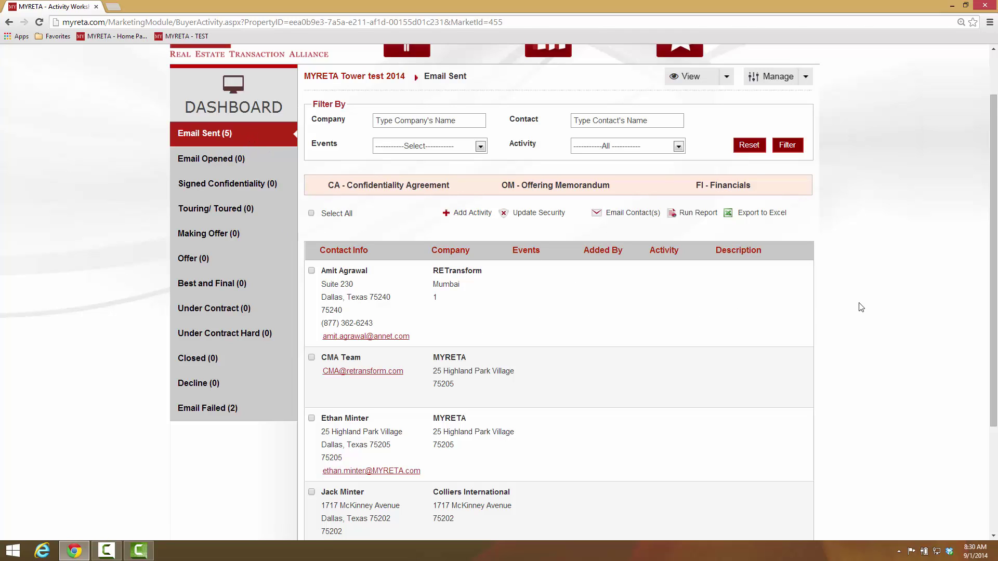
scroll(861, 307, down, 3)
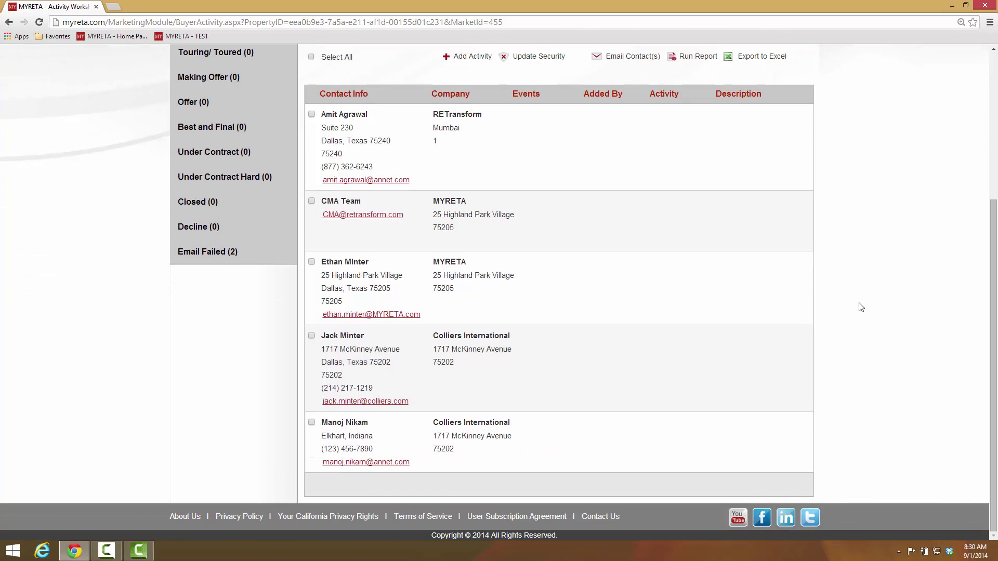
scroll(861, 308, up, 3)
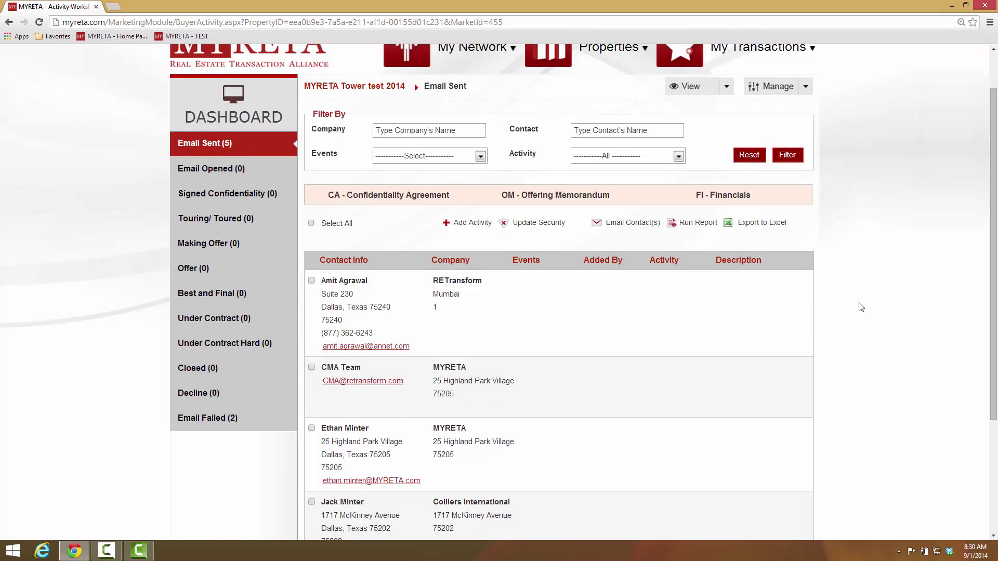
scroll(860, 307, up, 1)
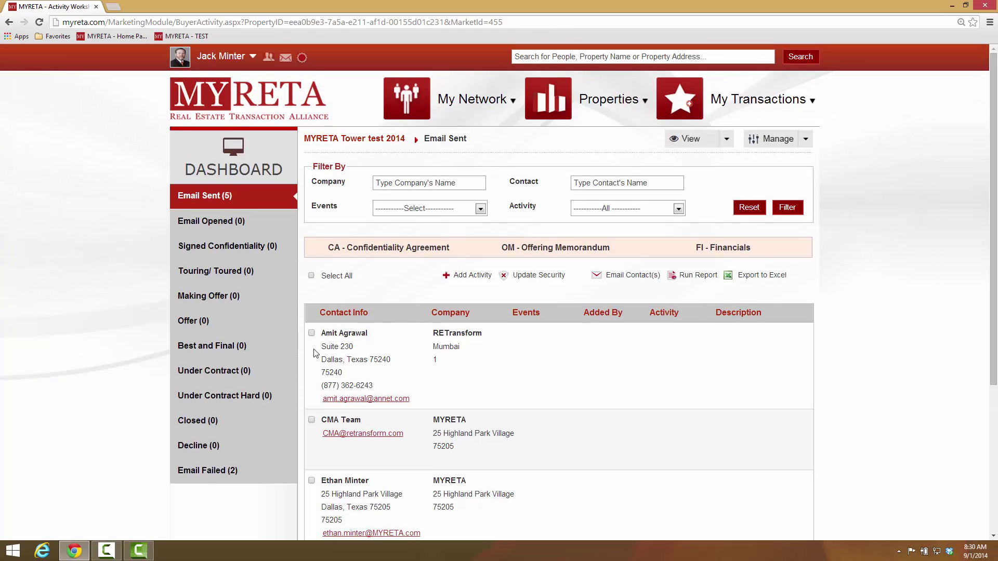
click(312, 481)
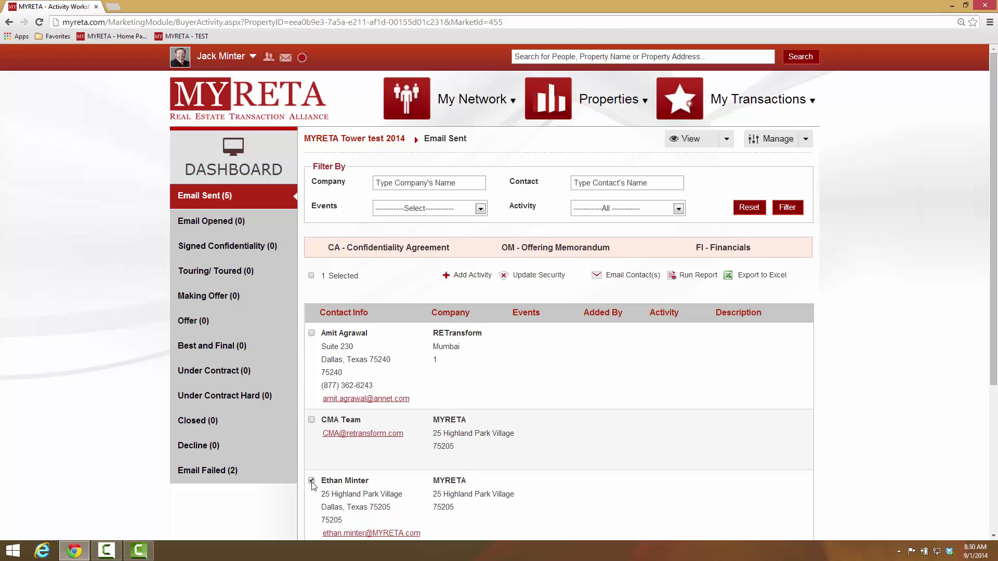
click(470, 277)
click(470, 256)
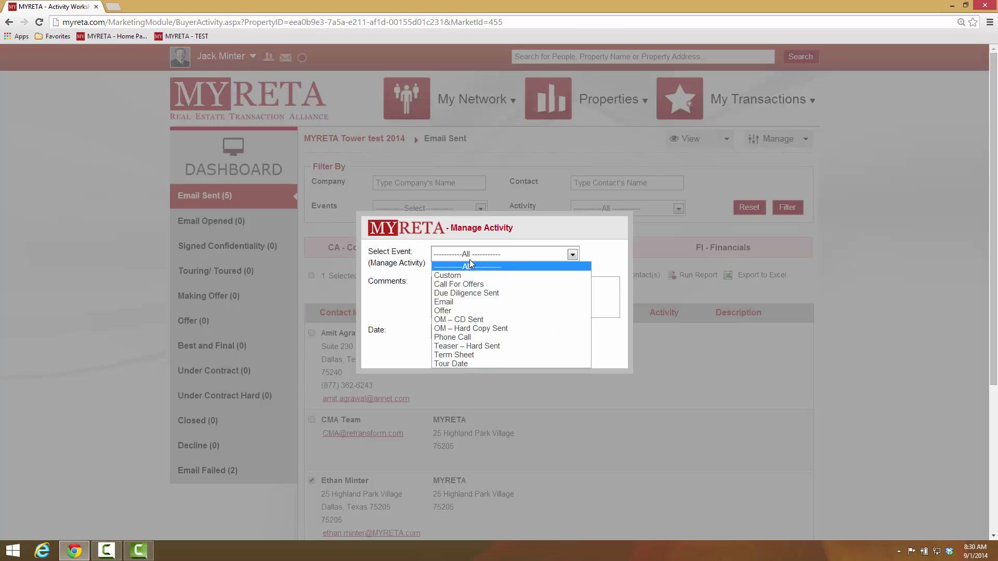
click(464, 302)
click(456, 297)
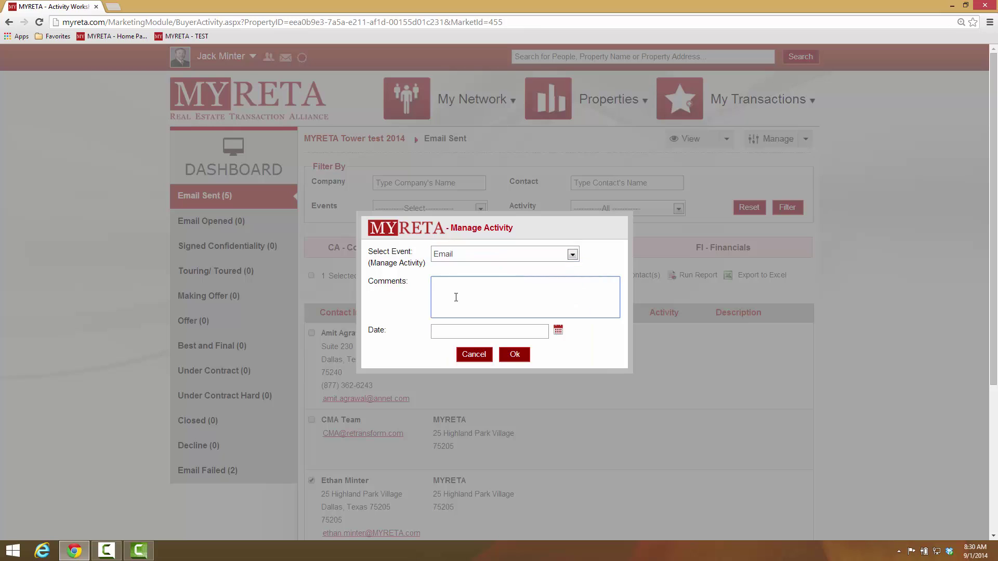
text(Really wasn't interested in the propert)
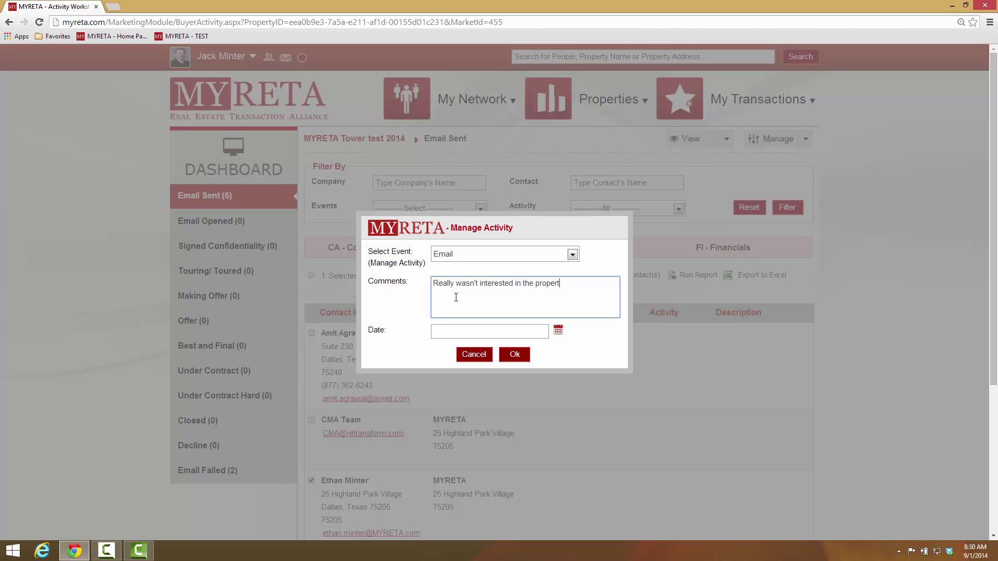
text(y)
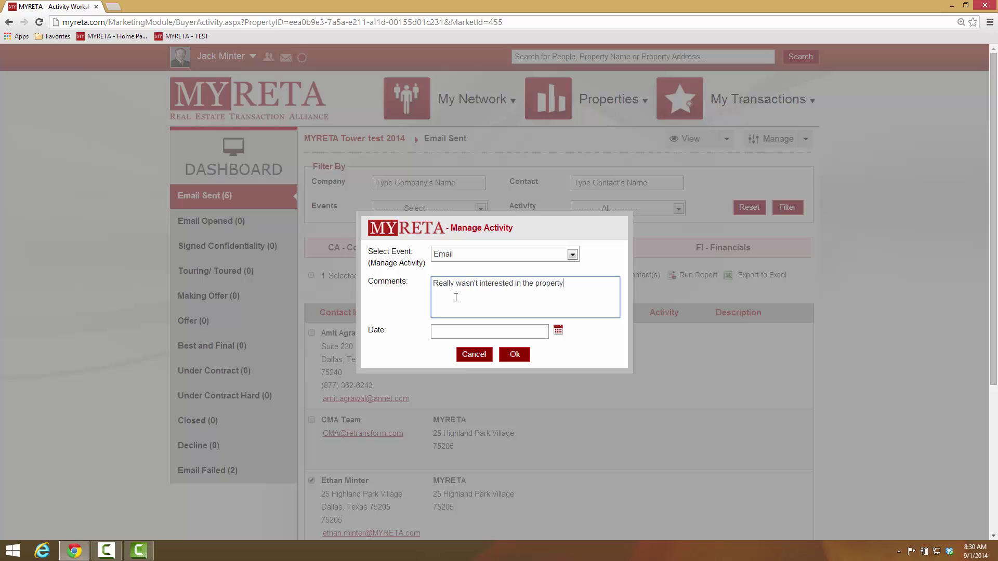
click(508, 355)
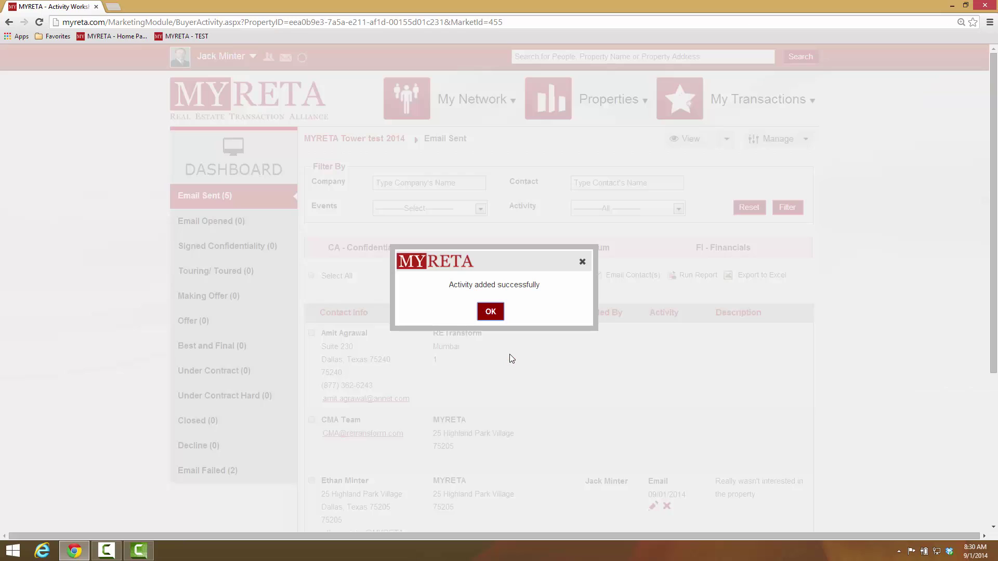
click(493, 311)
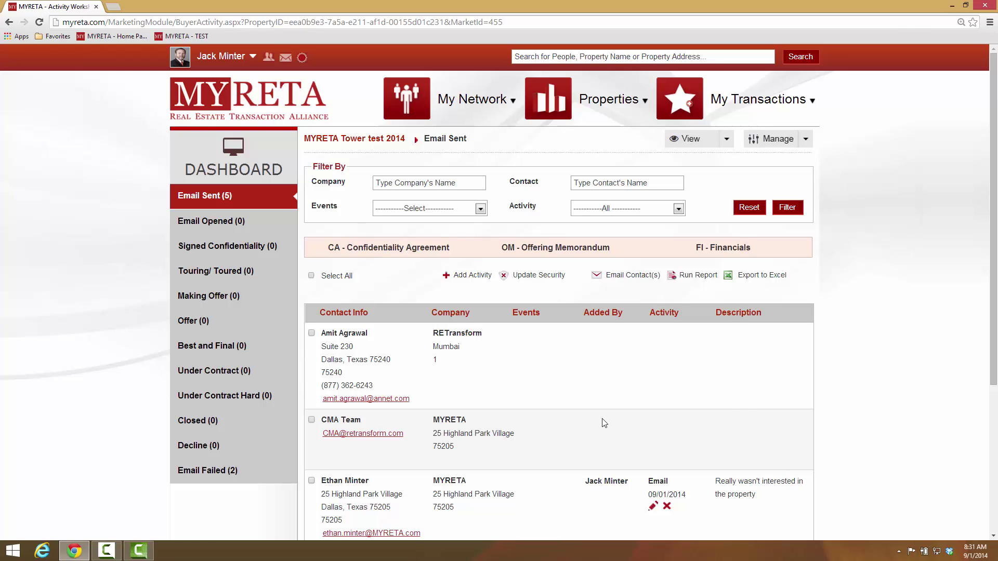
Step: Update the security of the contact with the logged Email activity to Decline, commenting "Doesn't fit their criteria"
scroll(872, 405, down, 2)
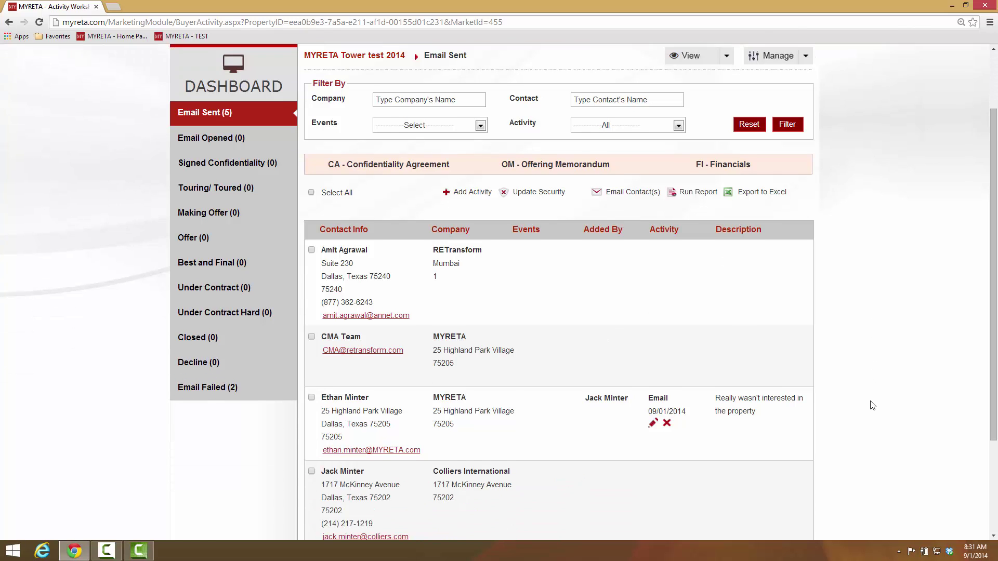
scroll(872, 406, down, 1)
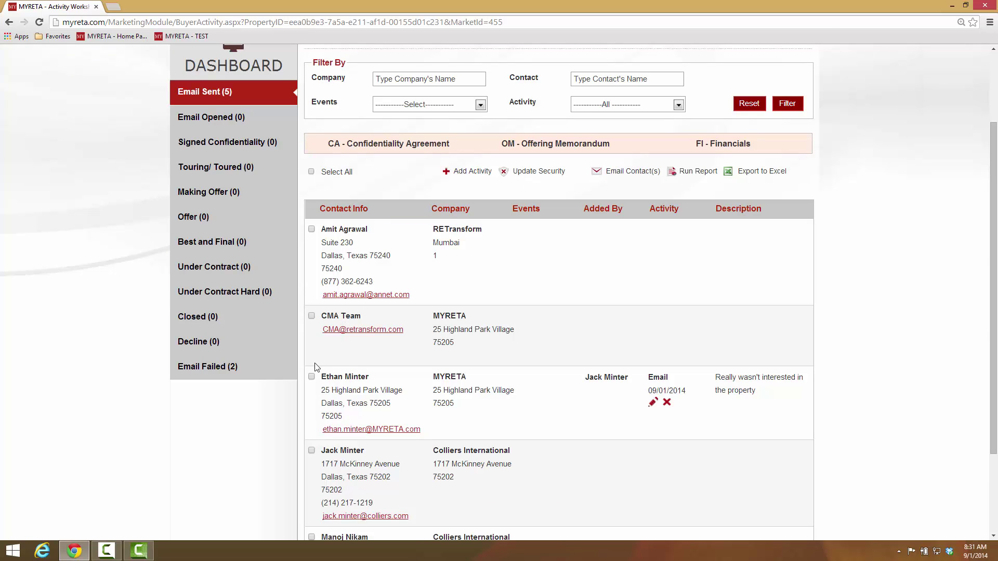
click(311, 376)
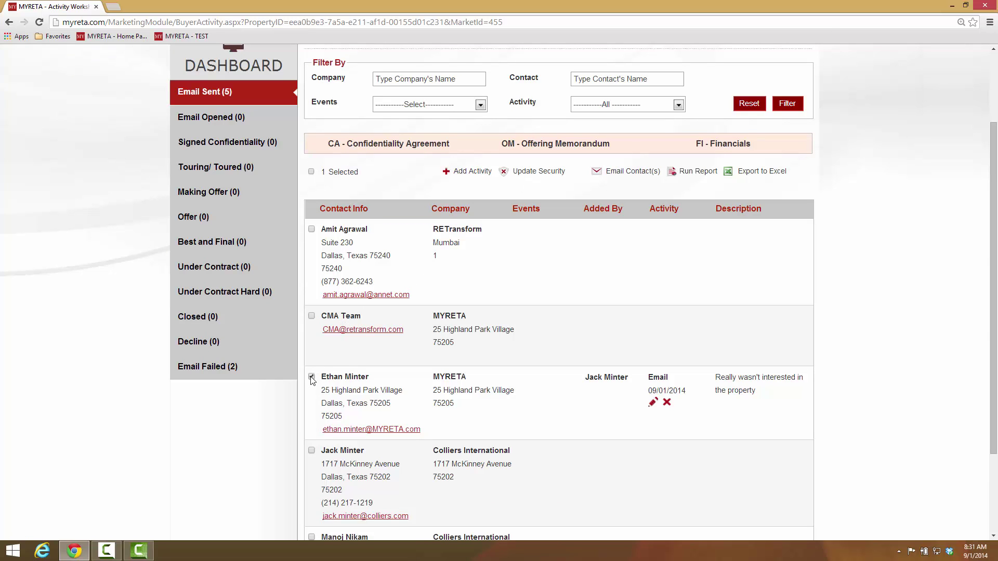
click(537, 170)
click(466, 286)
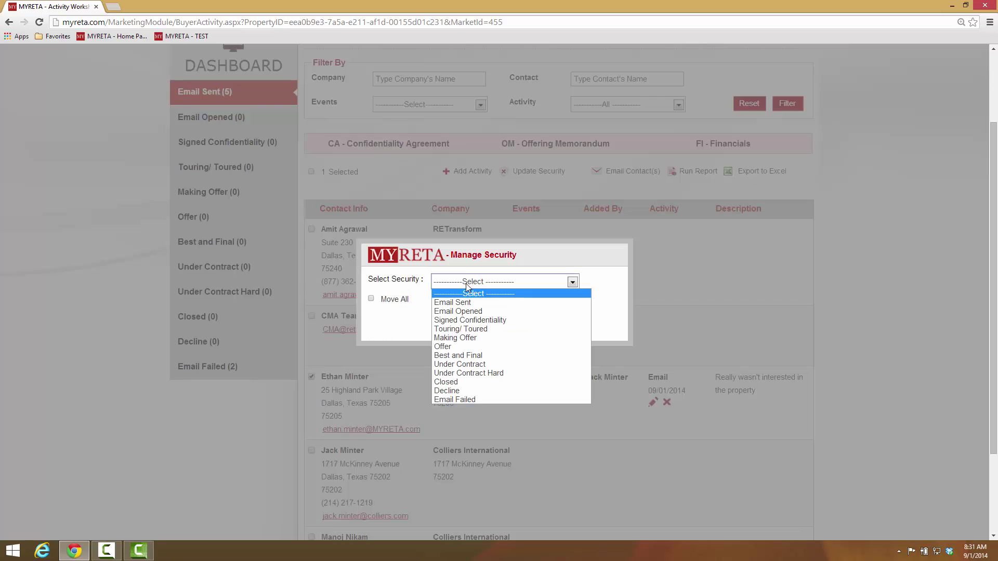
click(457, 391)
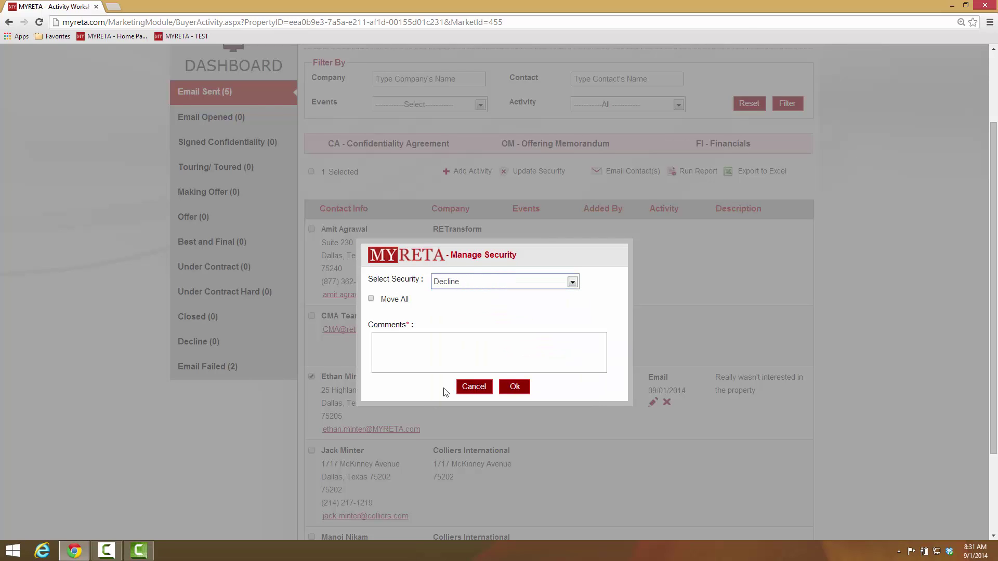
click(404, 340)
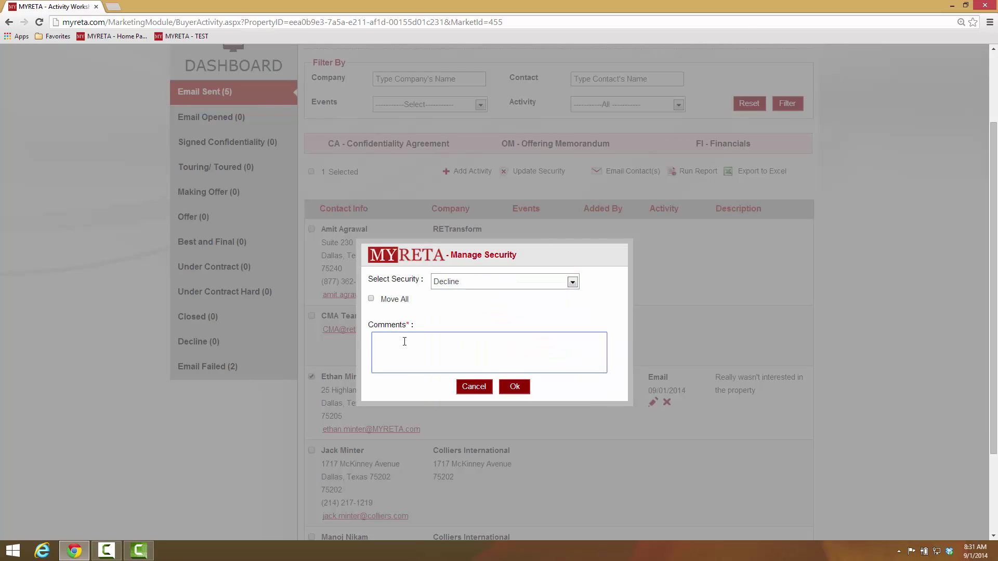
text(Doesn't fit their criteria)
click(514, 387)
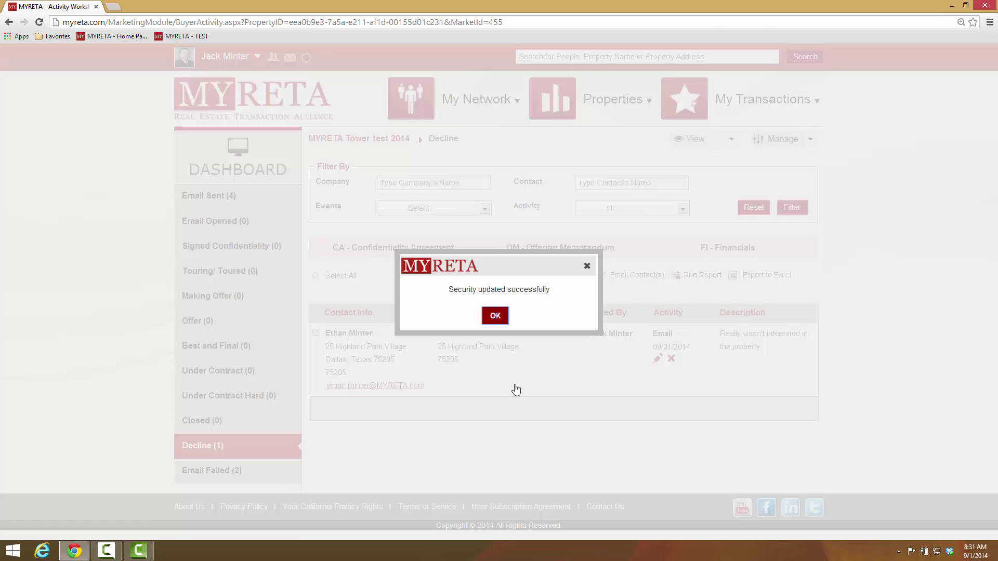
click(495, 316)
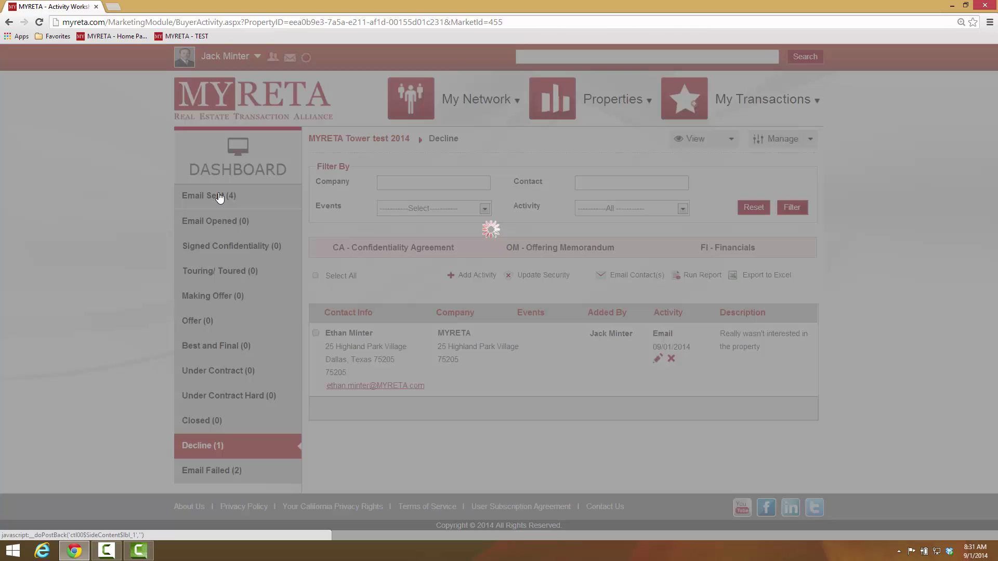
Step: Update the security of the RETransform contact in the Email Sent list to Signed Confidentiality
click(219, 196)
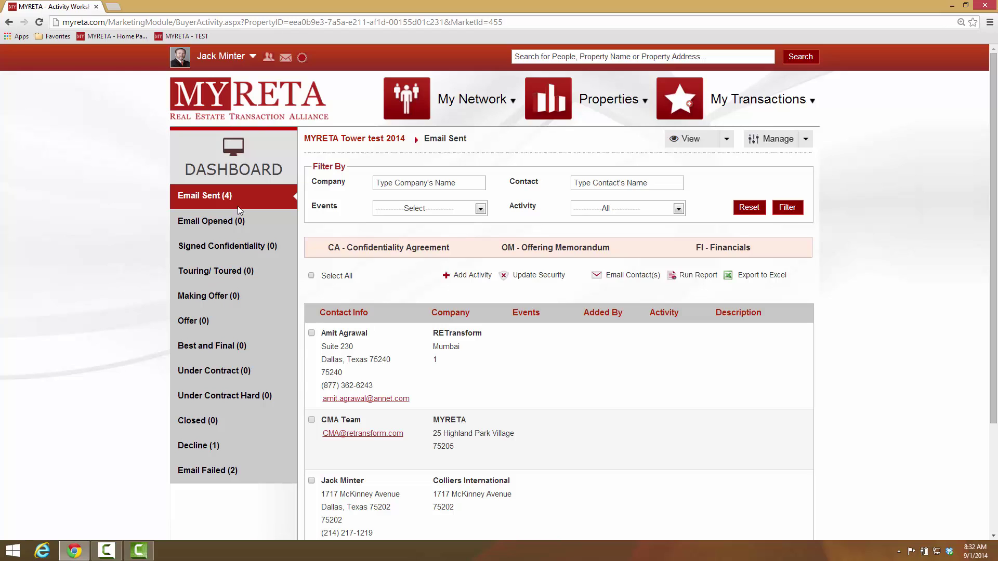
click(311, 334)
click(544, 279)
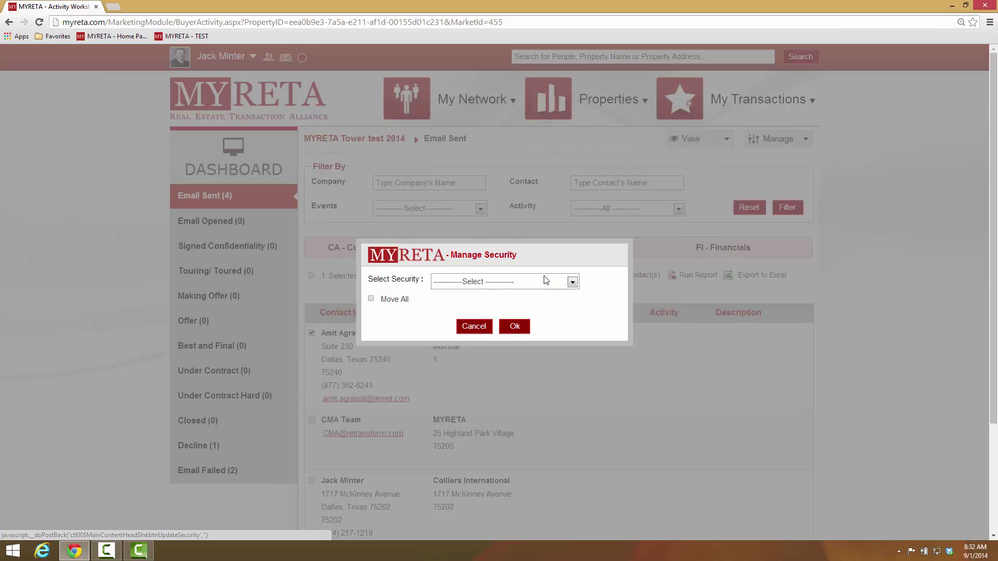
click(503, 285)
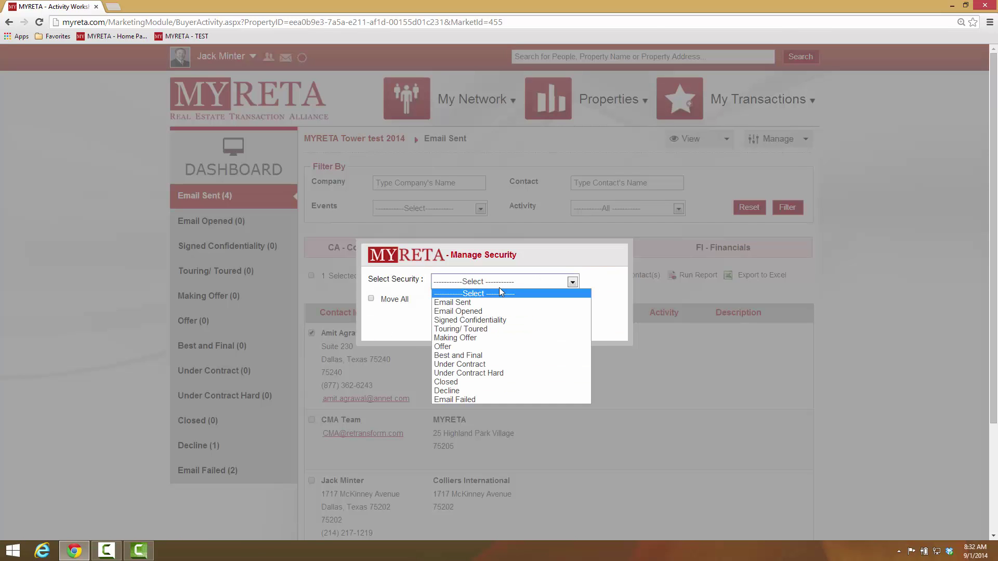
click(492, 320)
click(515, 326)
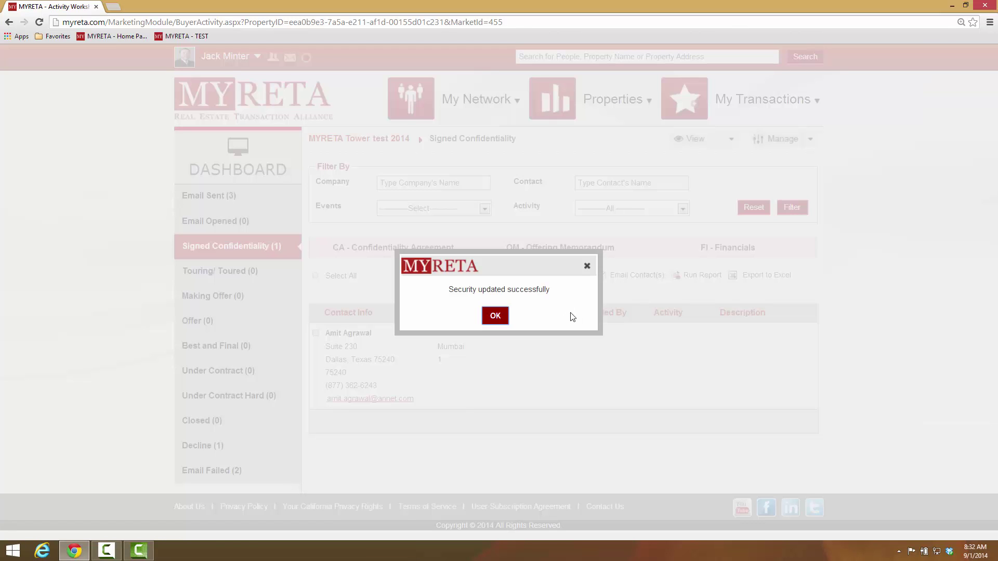
click(497, 317)
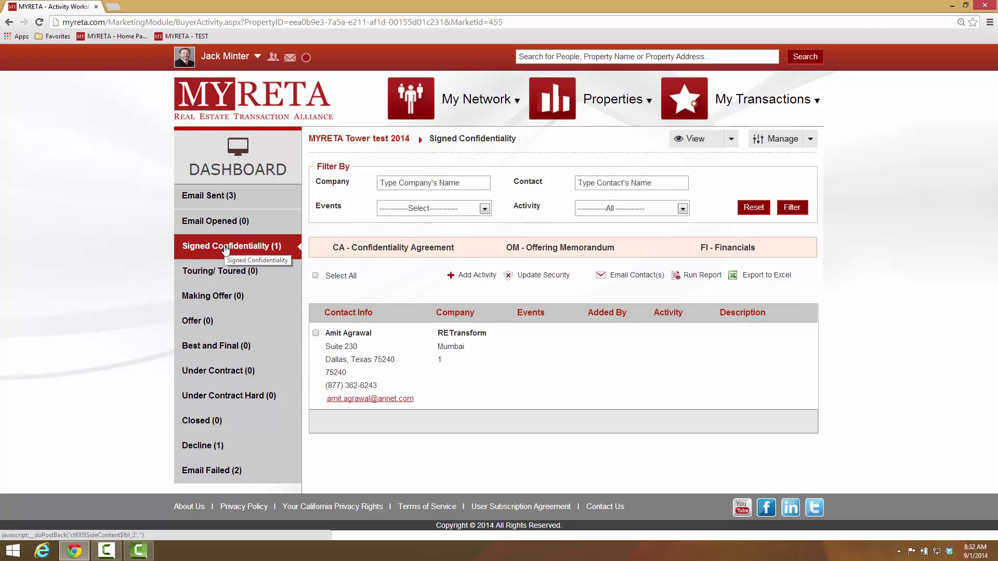
Step: Add an Email activity to the RETransform contact under Signed Confidentiality with the comment "Signed the Confidentiality Agreement Physically"
click(315, 333)
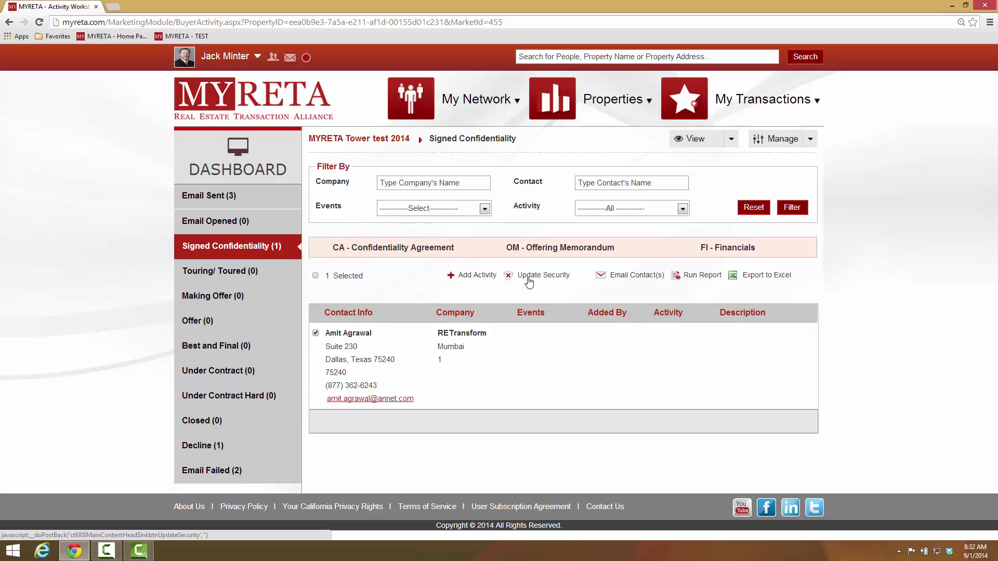
click(484, 277)
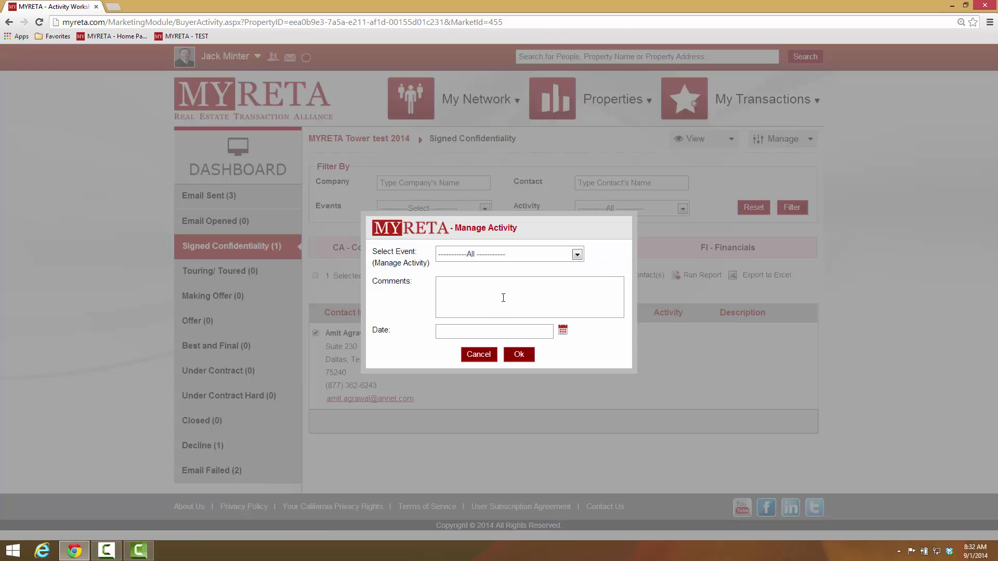
click(477, 256)
click(473, 307)
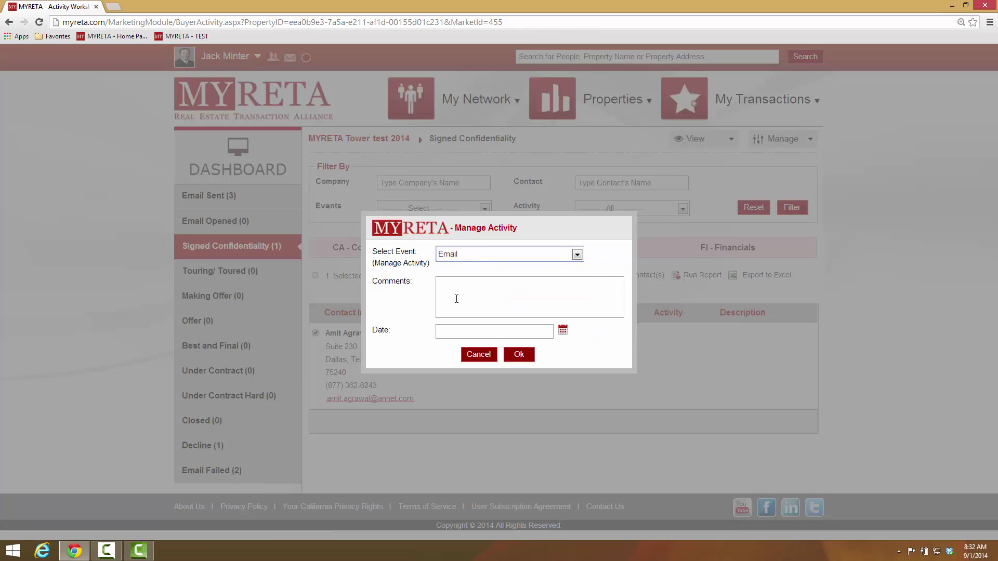
click(453, 295)
text(Si)
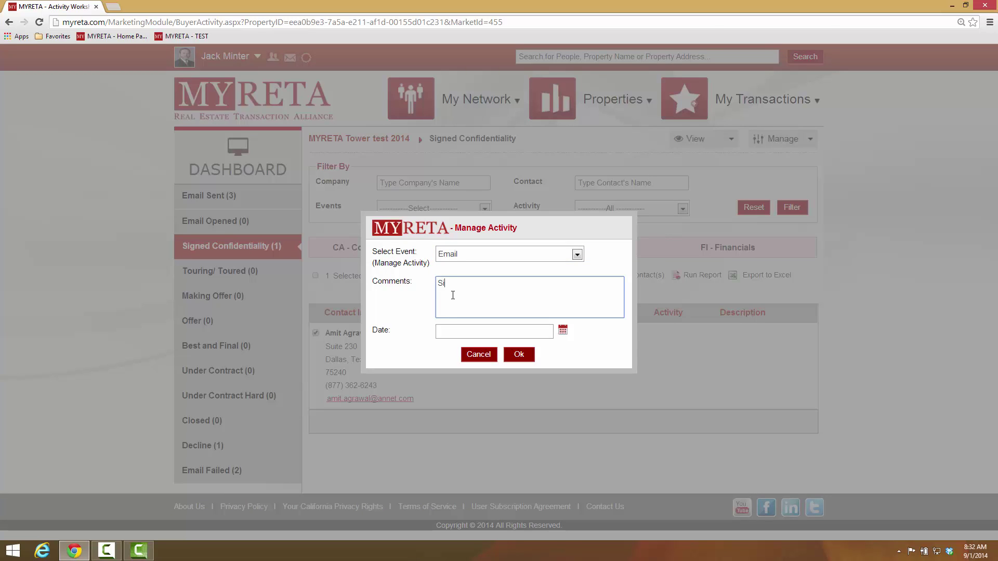
text(gned the Confidentiality Agreement Ph)
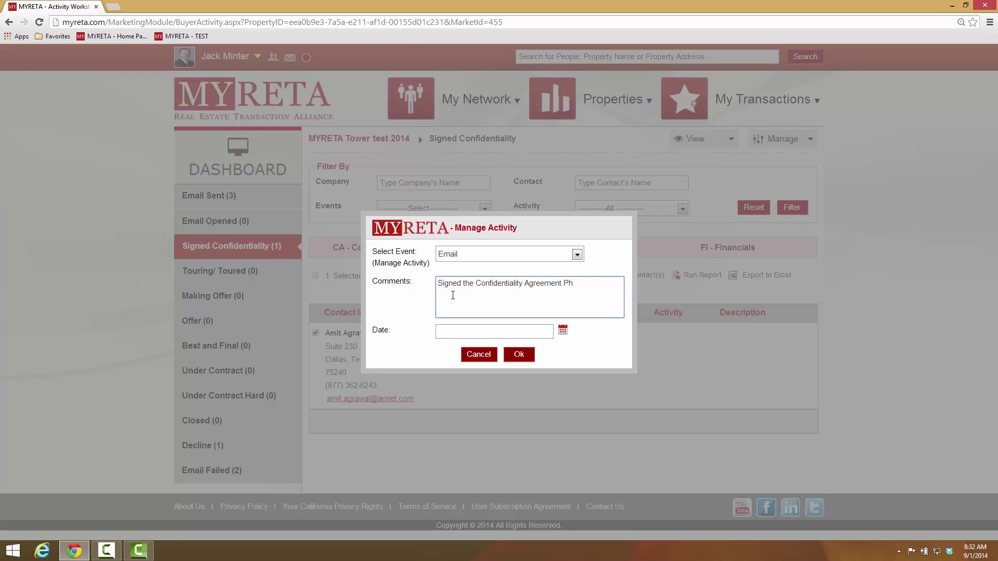
text(ysically)
click(518, 354)
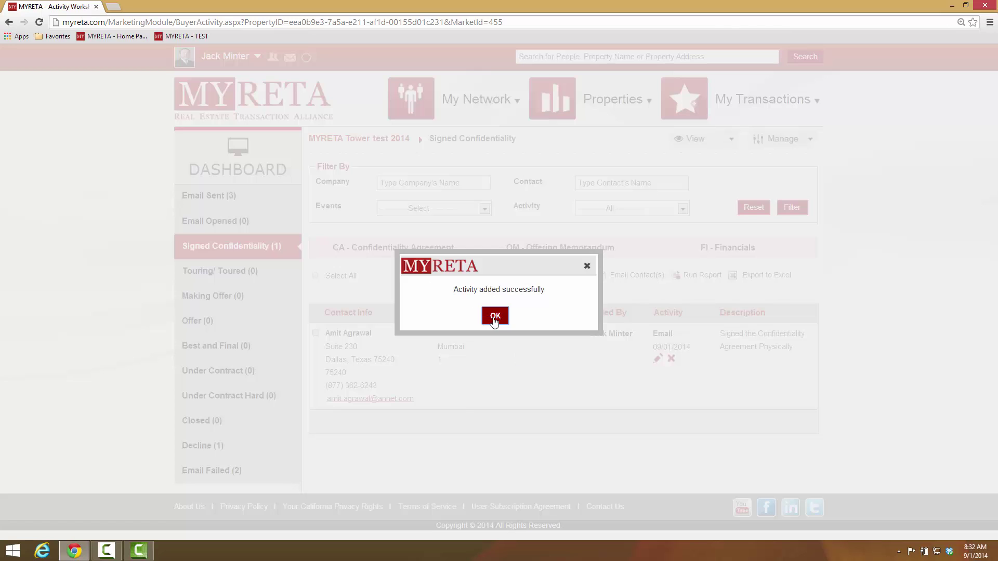
Step: Compose an email to all contacts in the Email Sent list with the body "Reminder to look at deal"
click(495, 317)
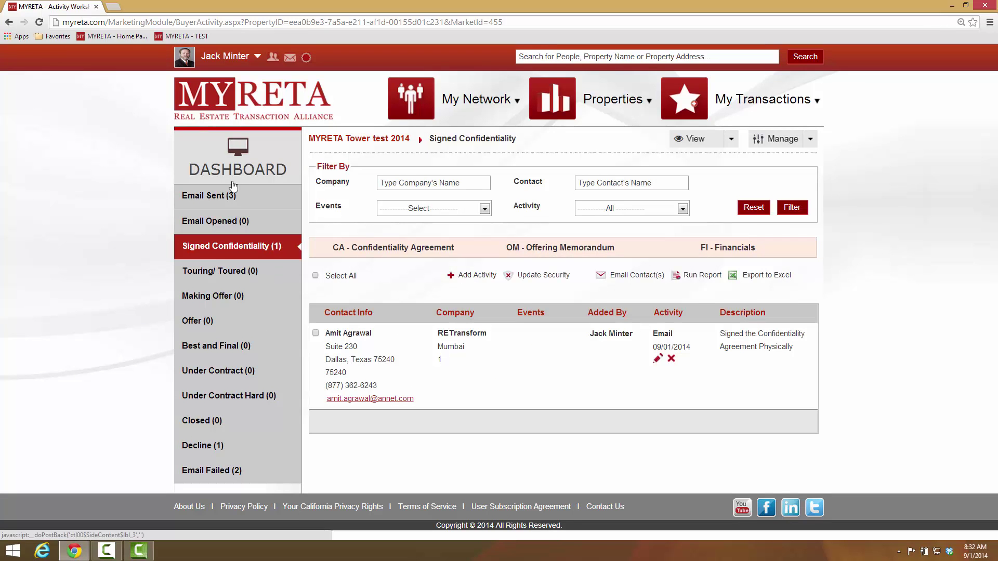
click(219, 198)
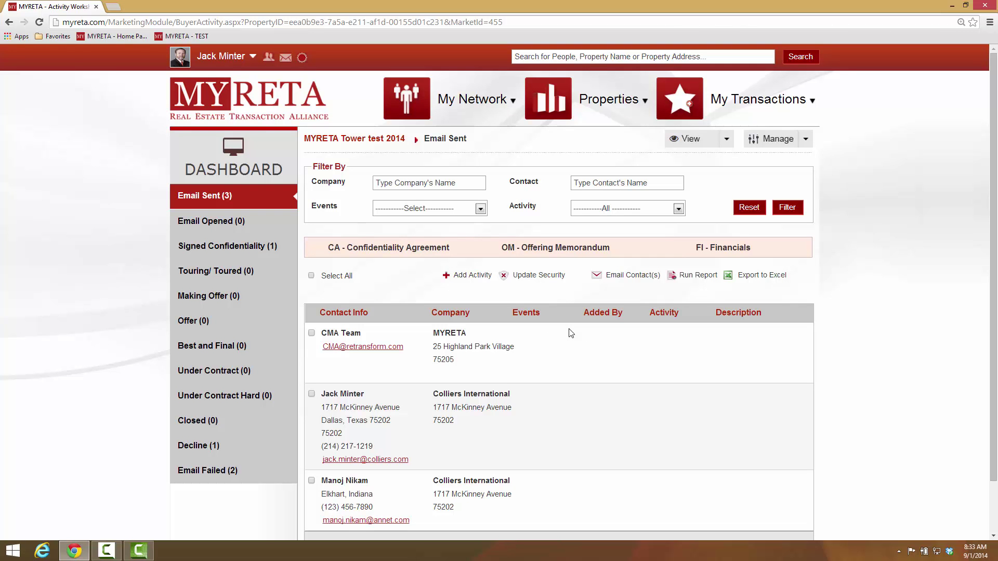
click(311, 277)
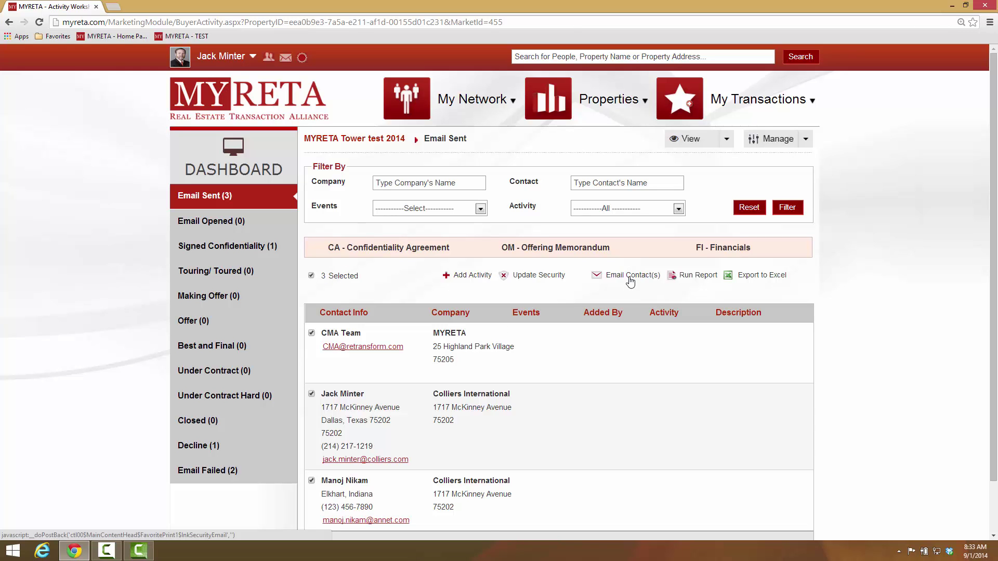
click(629, 276)
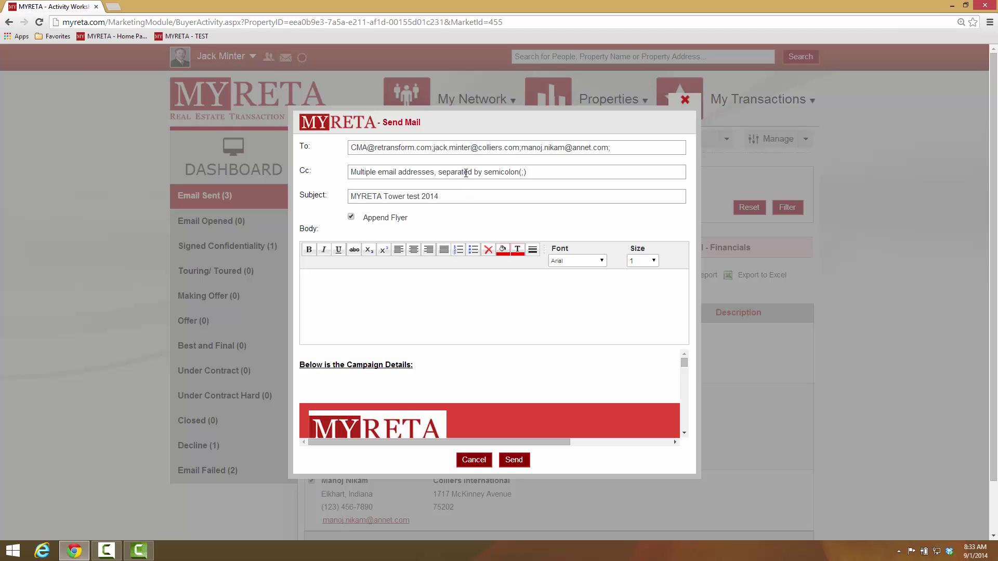
click(354, 289)
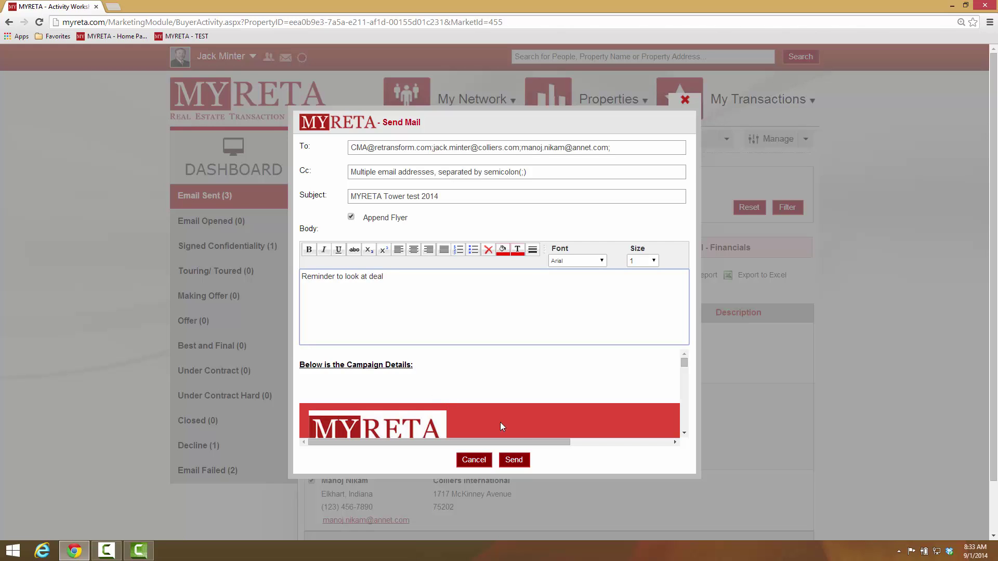
Step: Review the campaign details below the message body and the Append Flyer option, and send the email
click(684, 434)
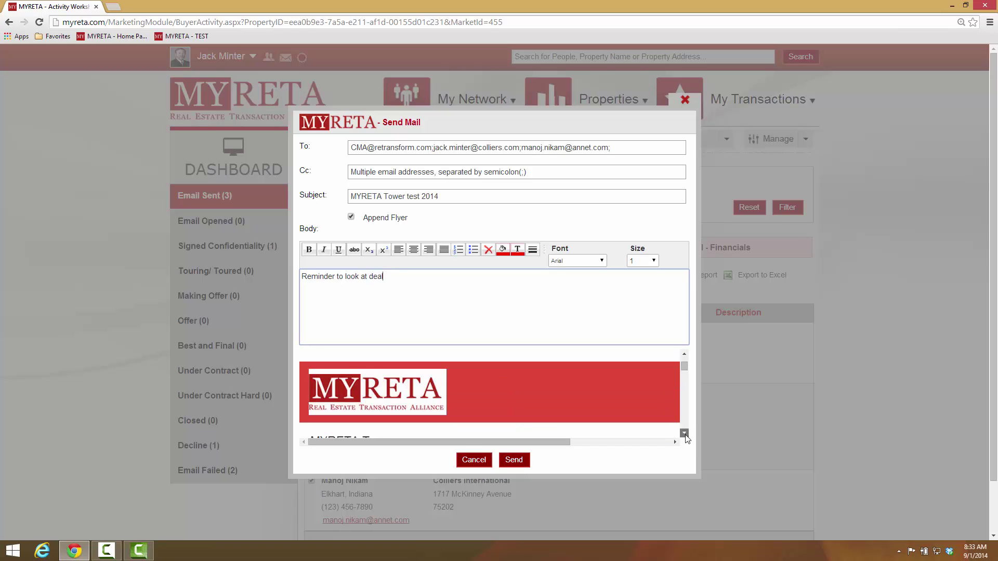
click(684, 354)
click(684, 354)
click(684, 355)
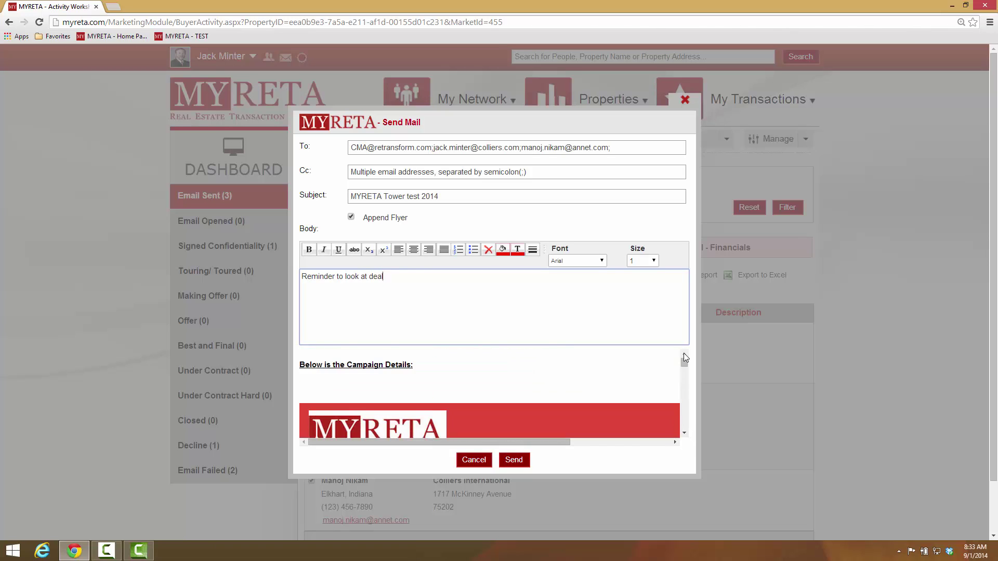
click(352, 217)
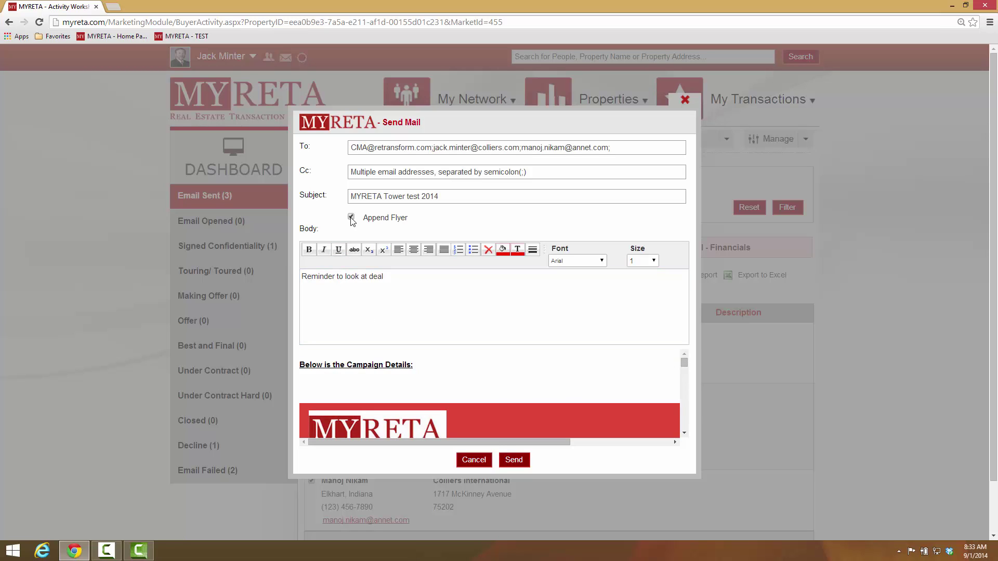
click(351, 217)
click(513, 460)
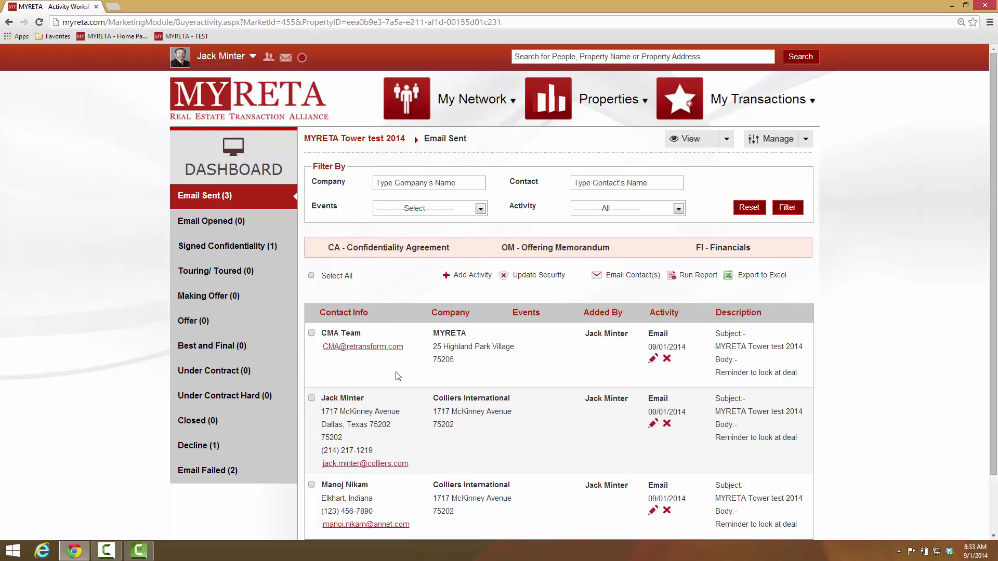
Step: Update the security of the RETransform contact in the Signed Confidentiality list to Touring/ Toured
click(231, 247)
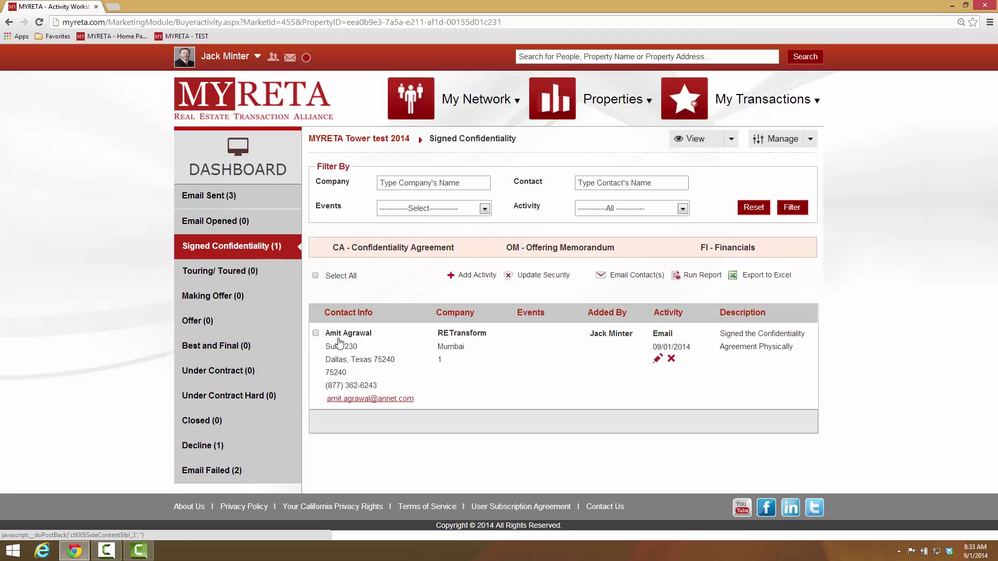
click(315, 334)
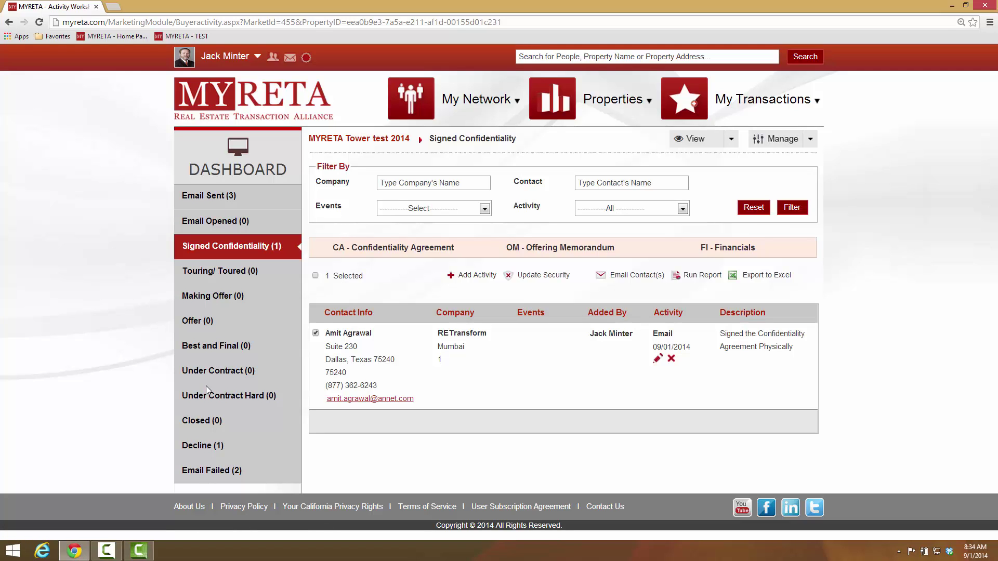
click(316, 334)
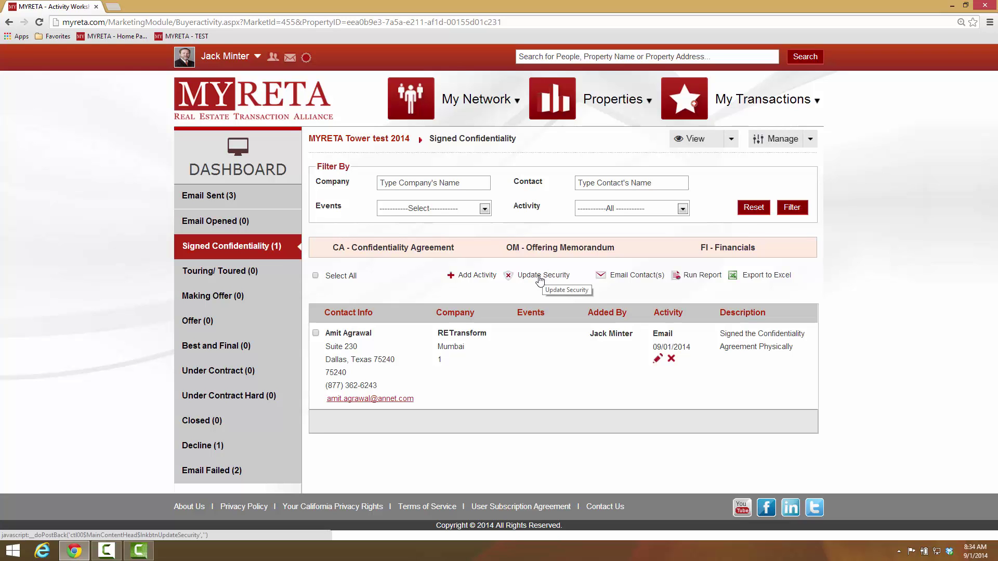
click(316, 333)
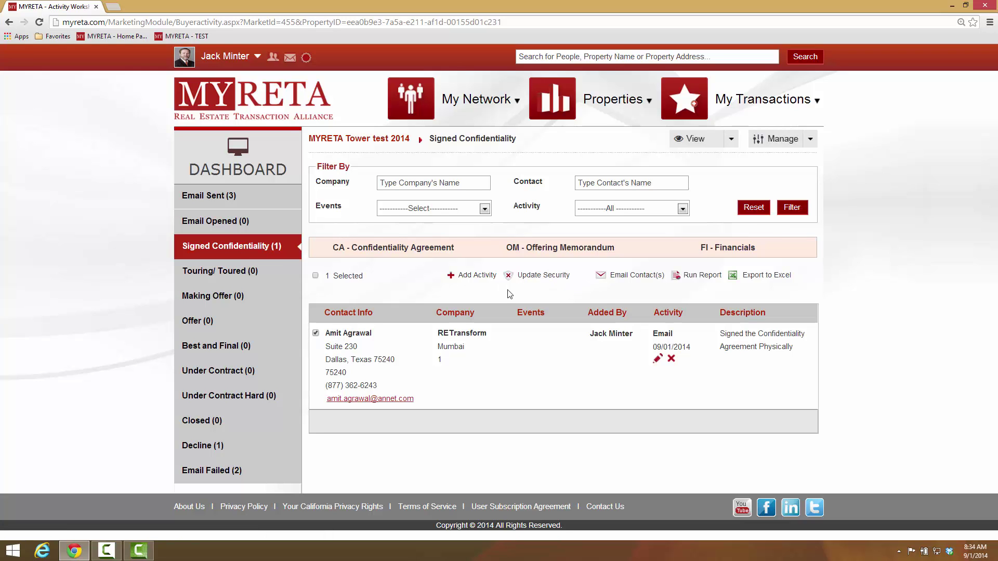
click(535, 276)
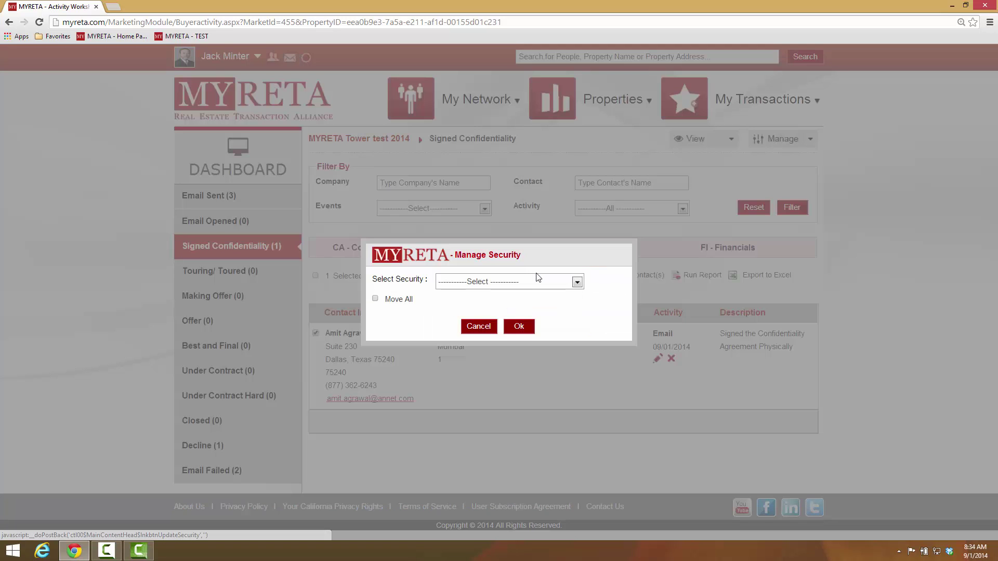
click(492, 284)
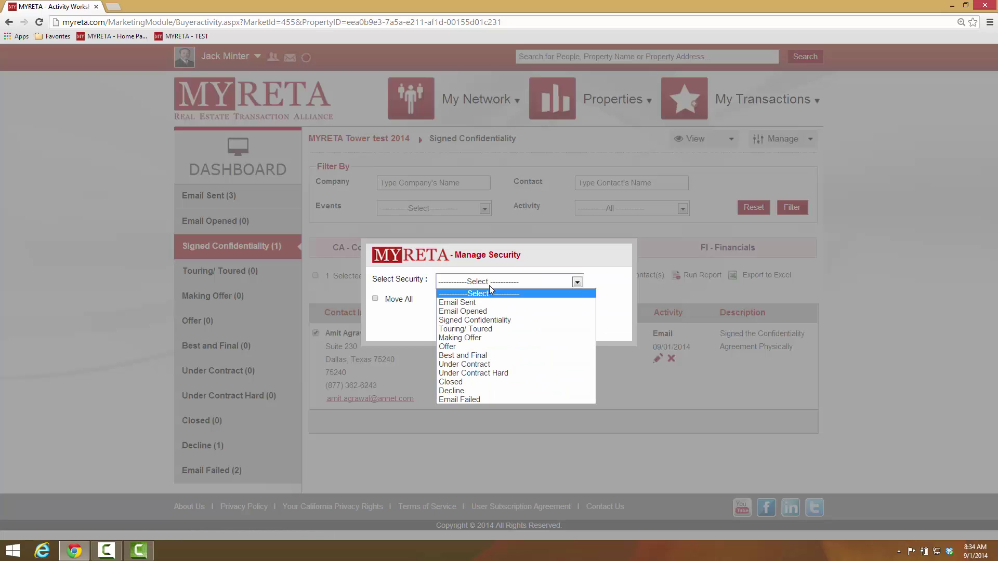
click(492, 329)
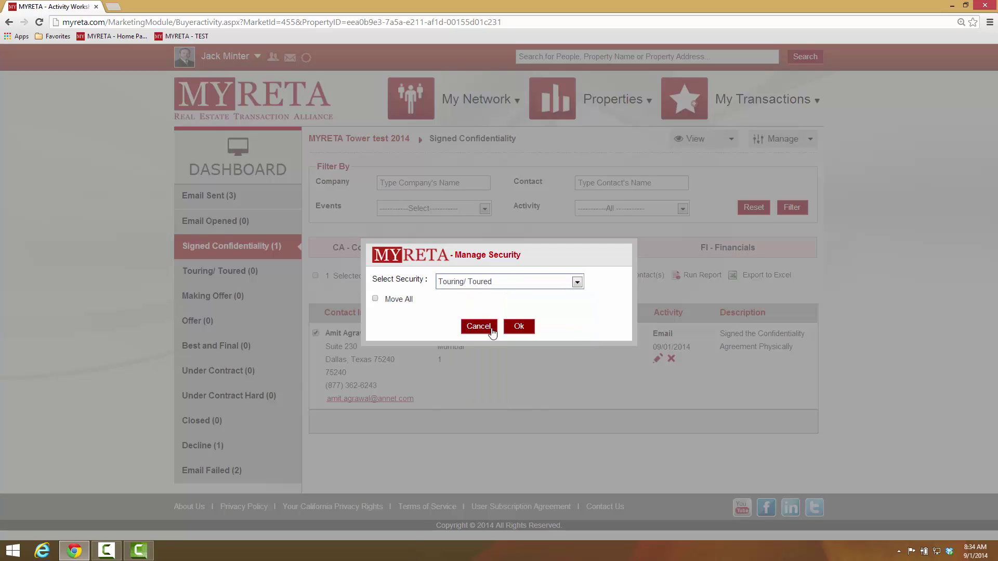
click(520, 329)
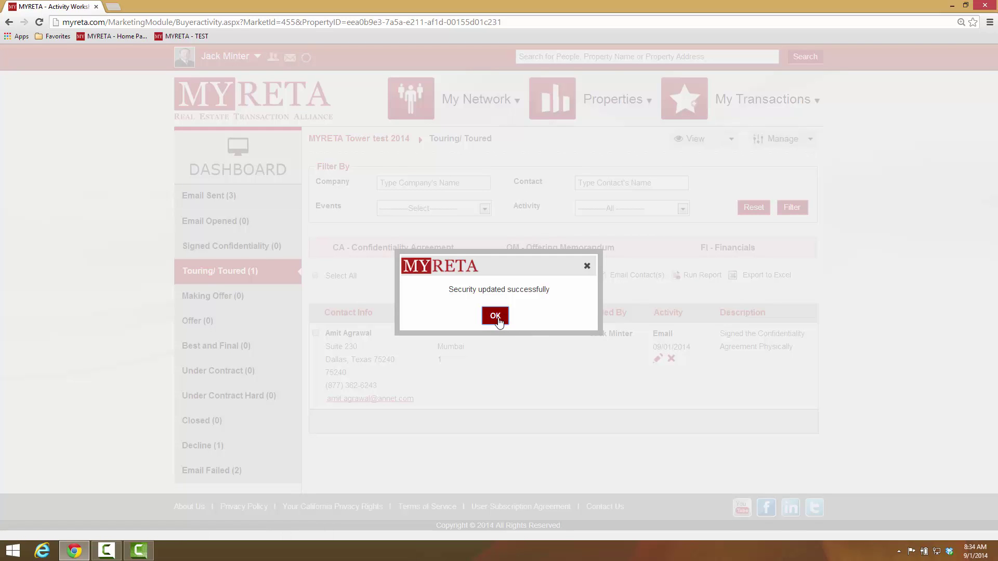
click(505, 322)
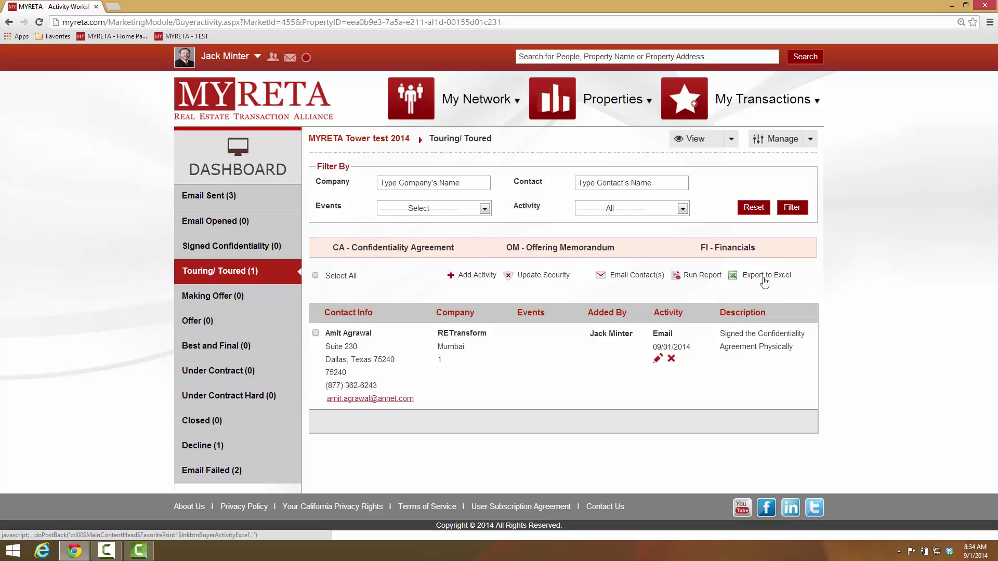
Step: Run an Internal Status Report covering only the Email Sent, Signed Confidentiality, Touring/ Toured and Decline securities
click(697, 275)
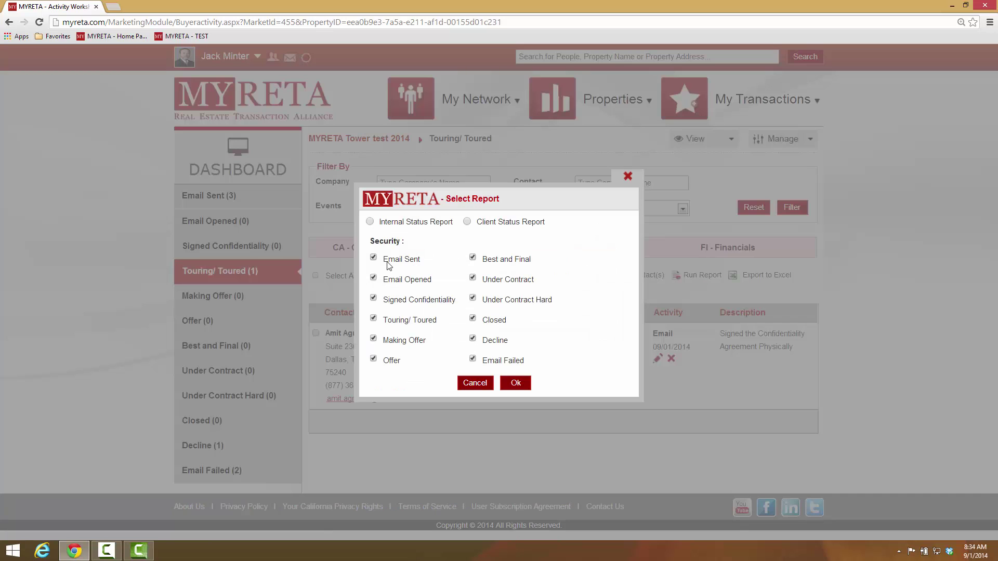
click(375, 279)
click(373, 339)
click(374, 359)
click(473, 359)
click(472, 319)
click(473, 299)
click(473, 277)
click(473, 257)
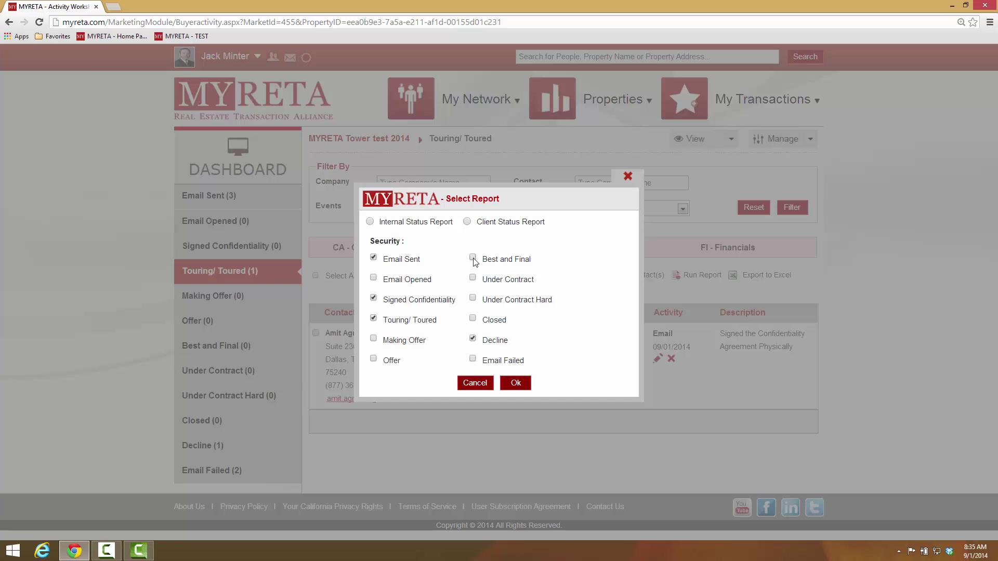
click(370, 222)
click(520, 384)
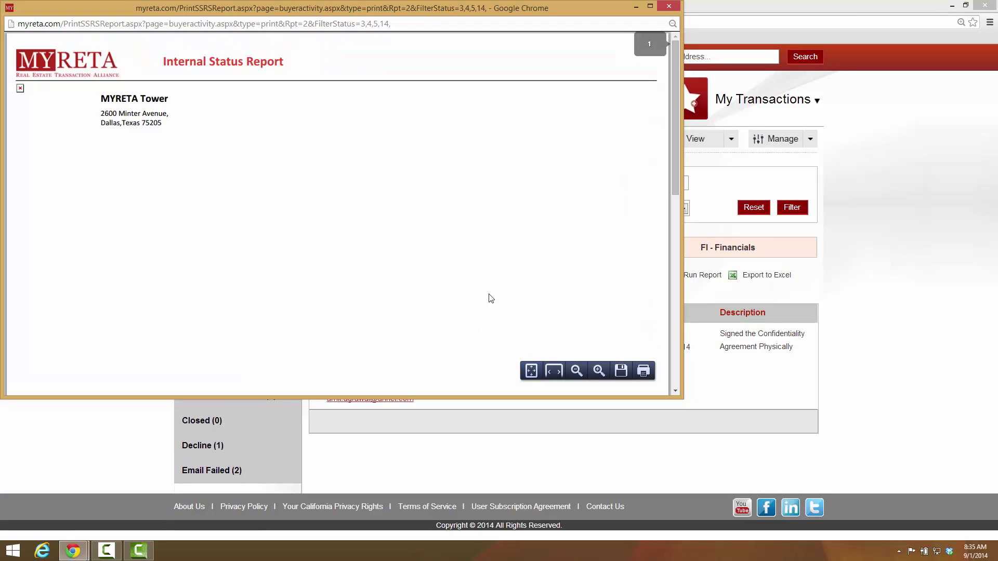
Step: Examine the contacts and logged activities under each security in the Internal Status Report, and close the report
click(677, 341)
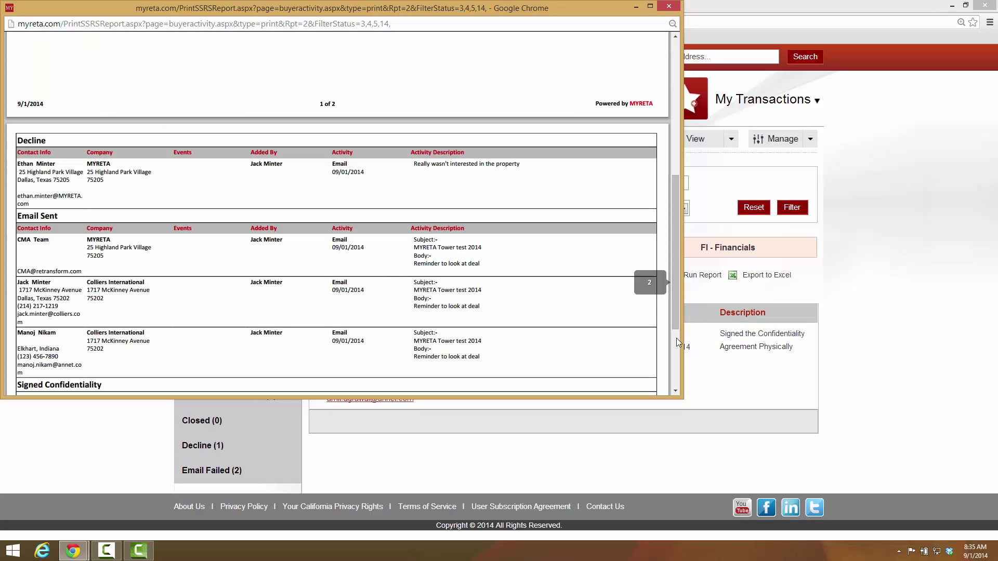
click(675, 390)
click(675, 390)
click(675, 390)
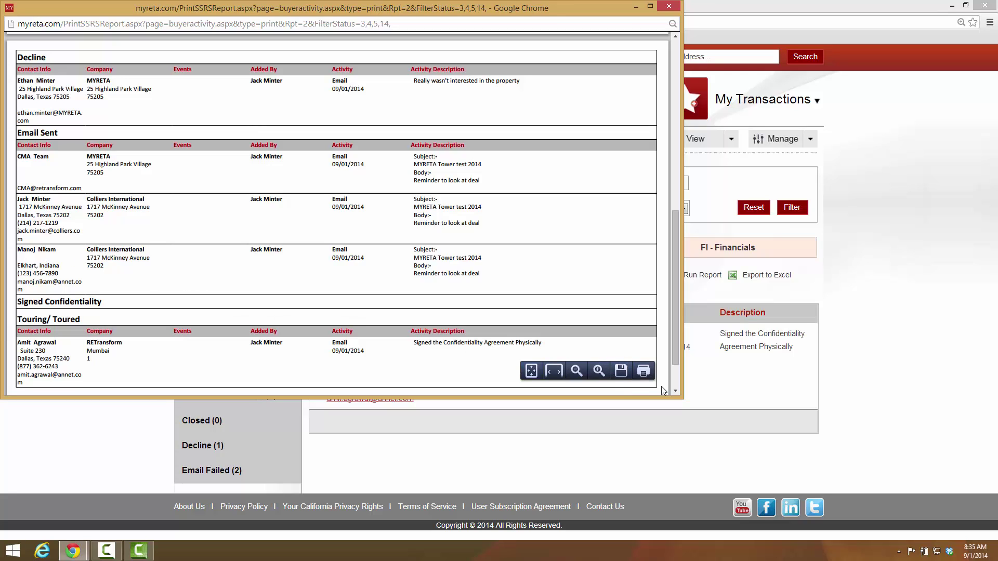
scroll(674, 391, down, 2)
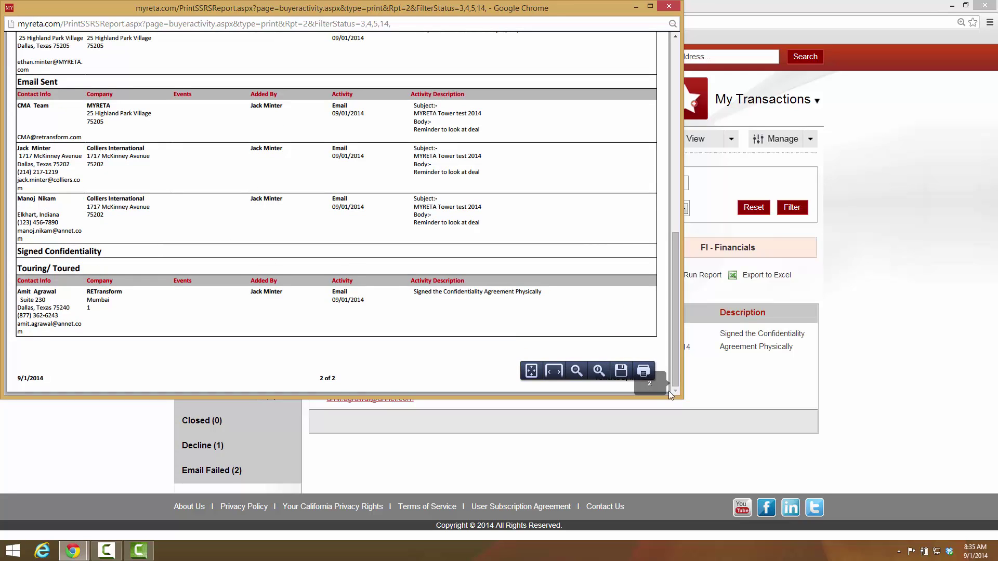
double_click(399, 11)
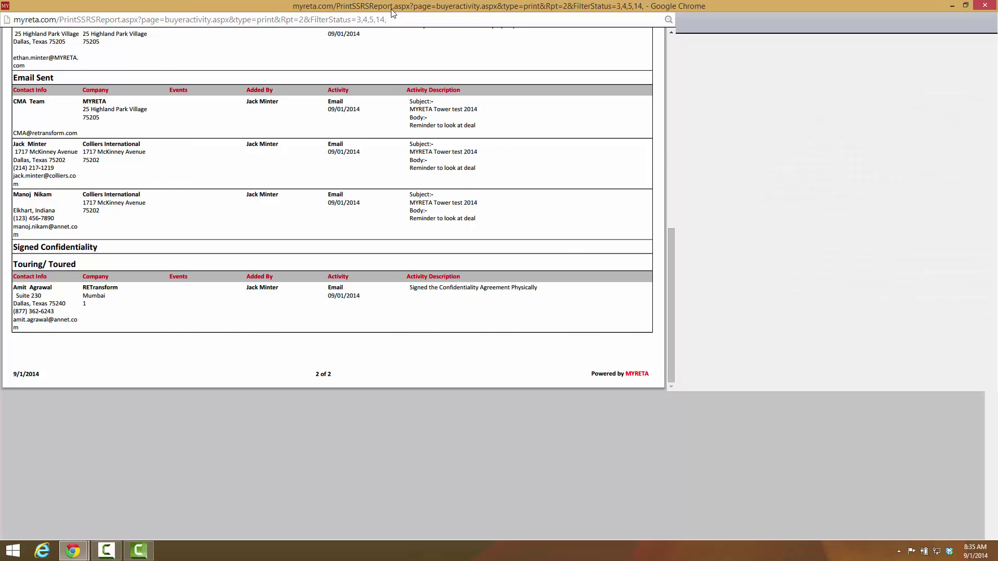
scroll(538, 114, up, 3)
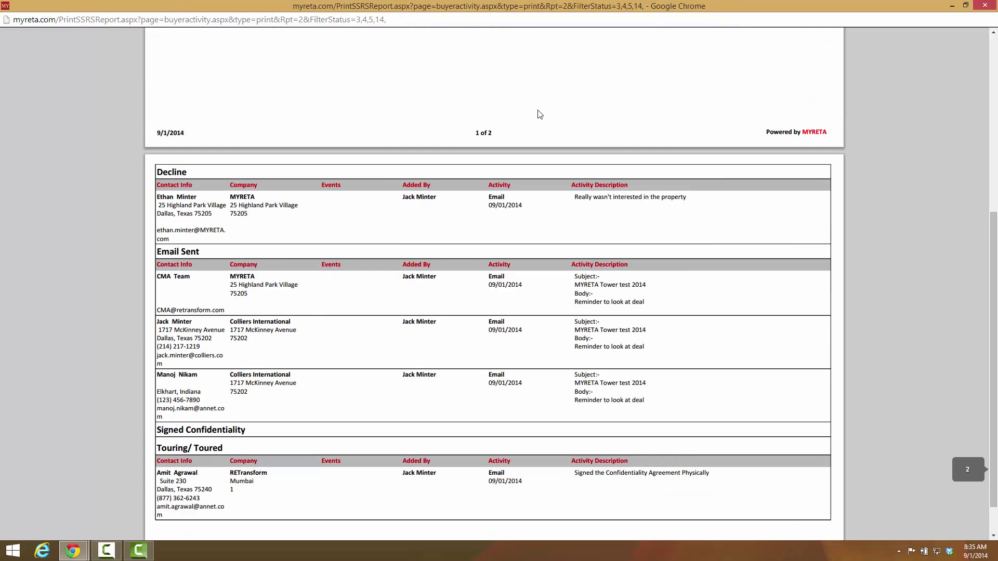
scroll(539, 114, up, 5)
scroll(539, 114, down, 8)
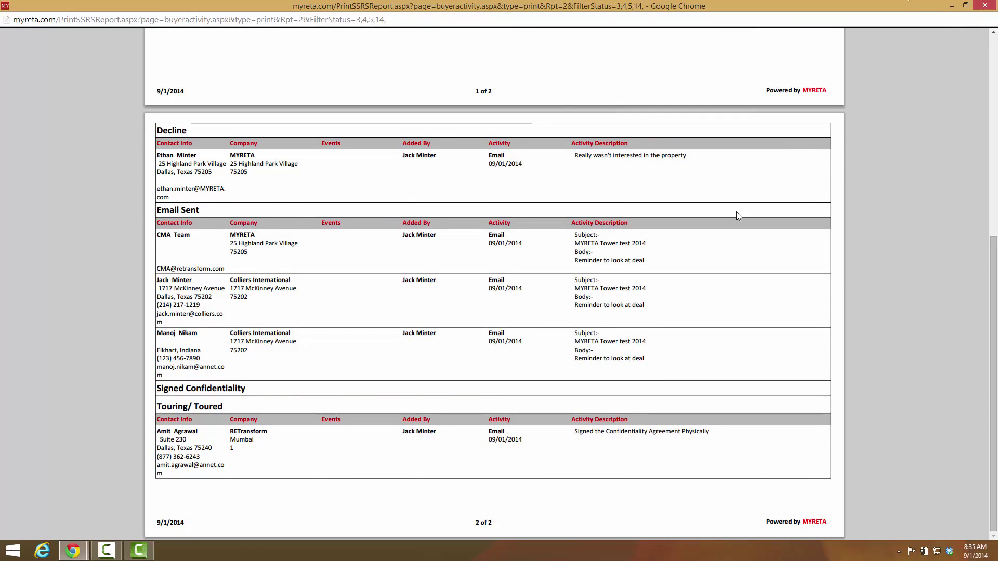
key(super+c)
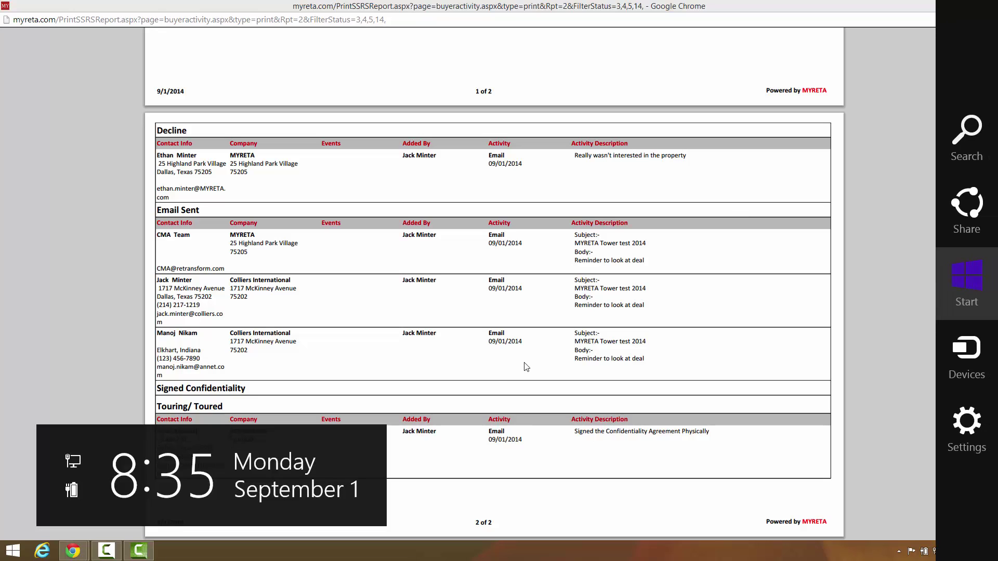
click(893, 379)
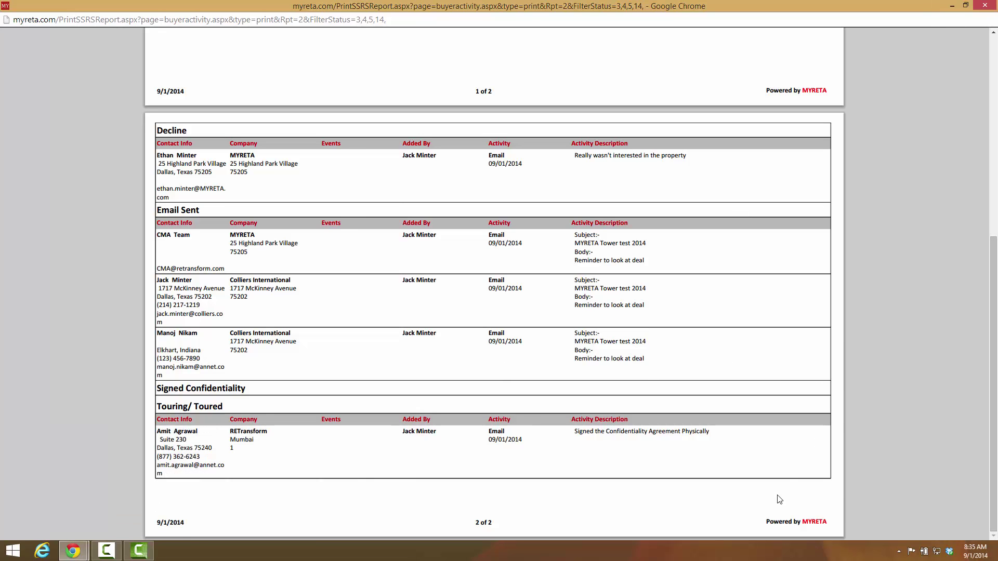
mouse_move(872, 525)
click(985, 5)
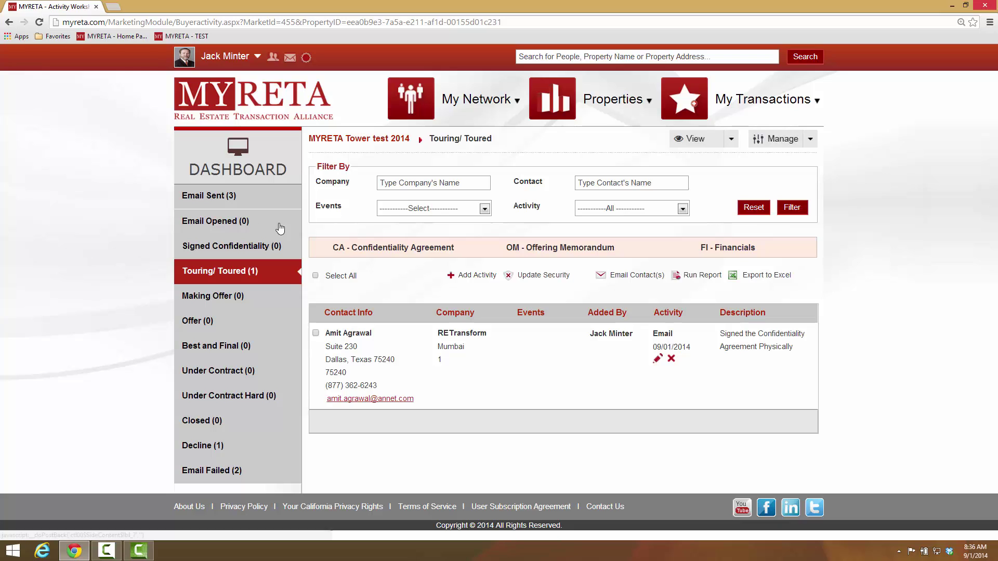
Step: Open buyer management for the campaign and add the Capital Markets Alliance contact to the final list of market to
click(777, 141)
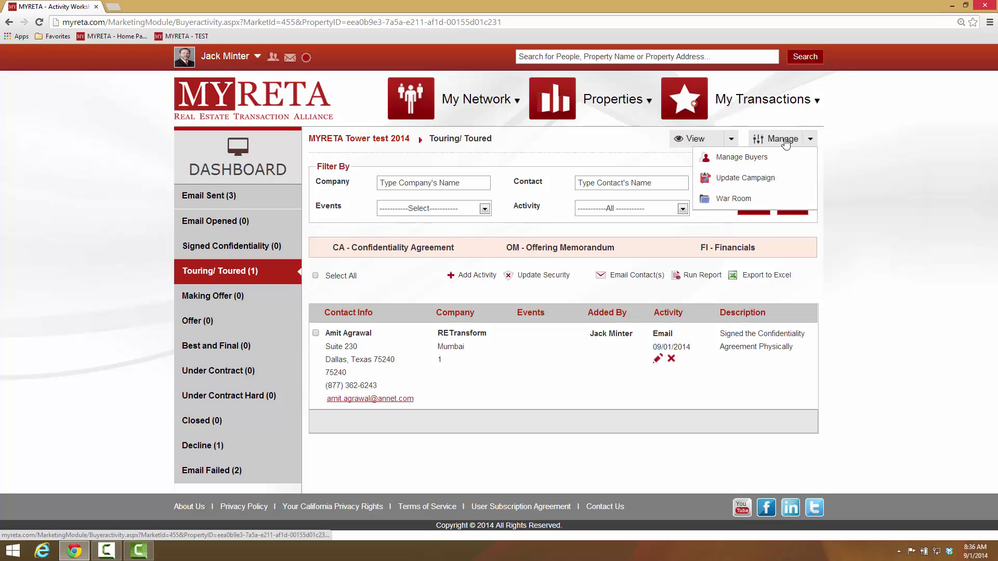
click(740, 158)
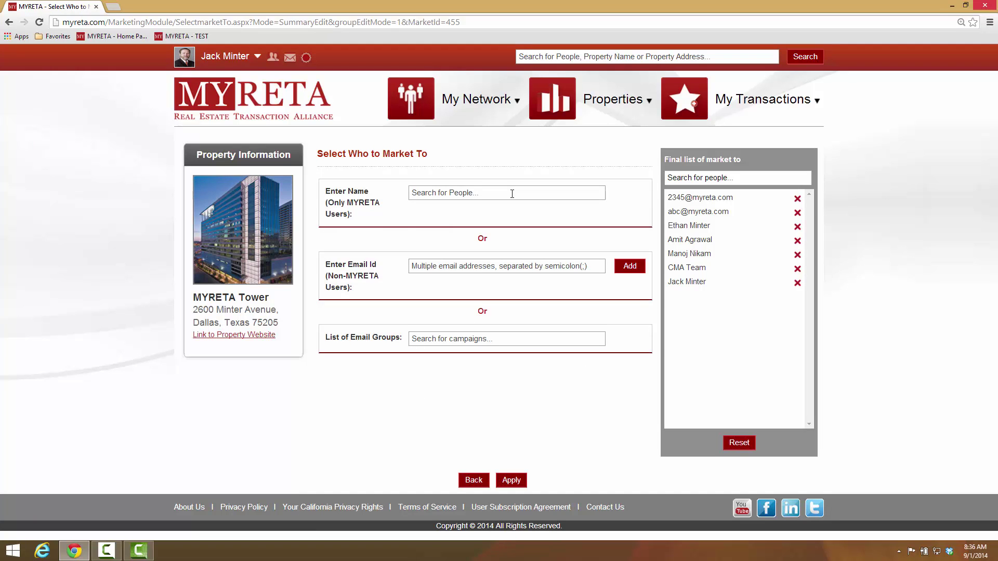
click(512, 194)
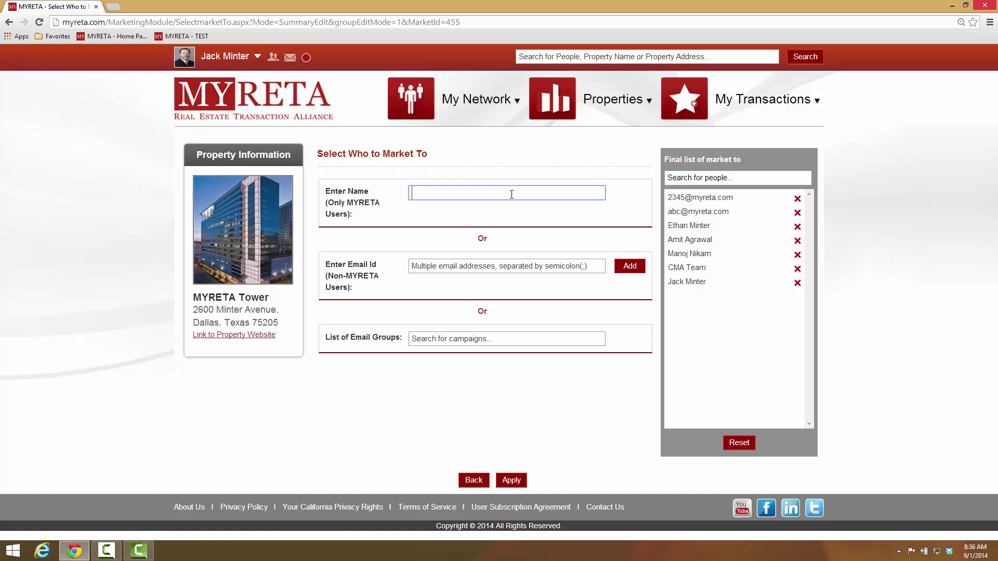
text(jack m)
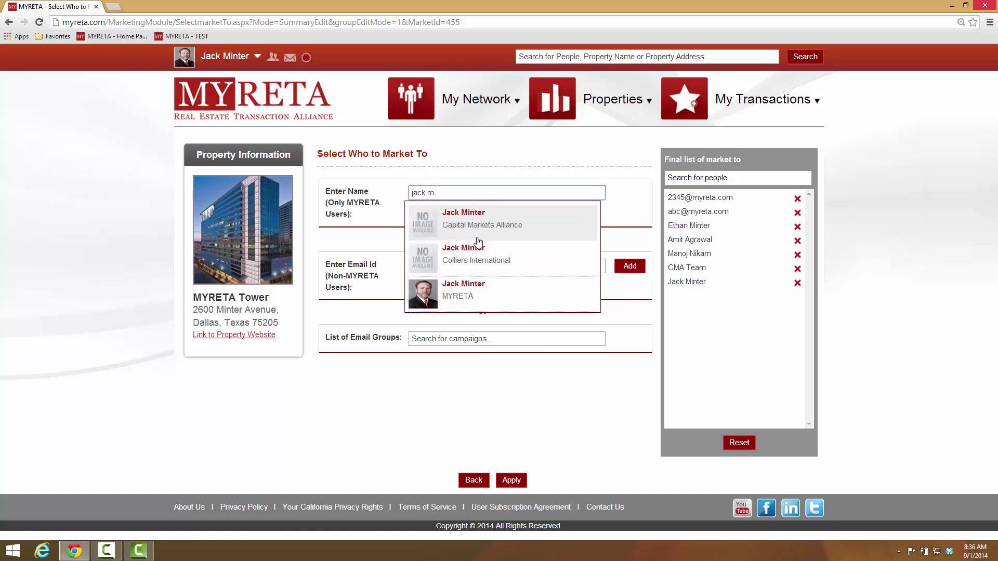
click(479, 233)
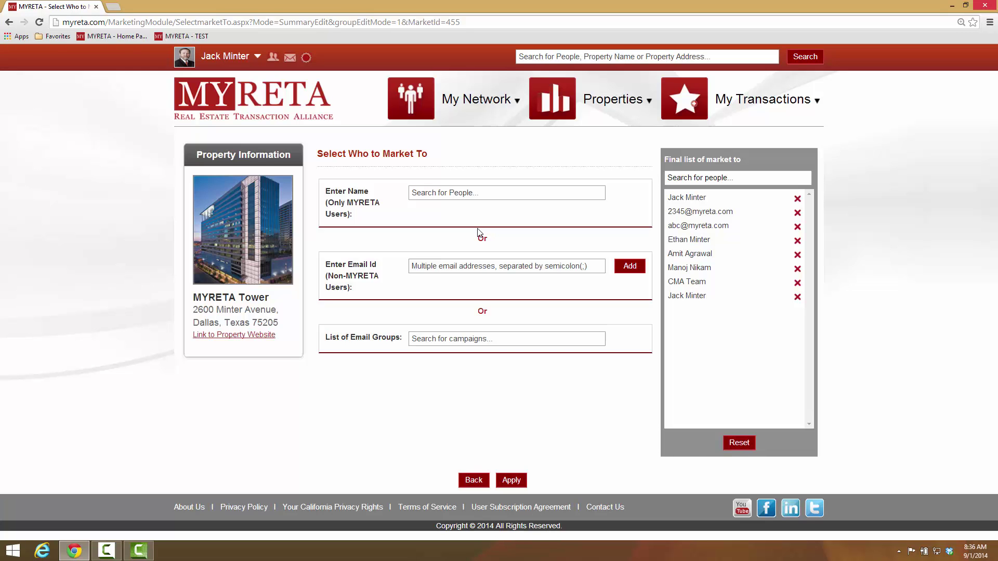
Step: Apply the final list of market to and review the campaign's Marketing Summary
click(461, 267)
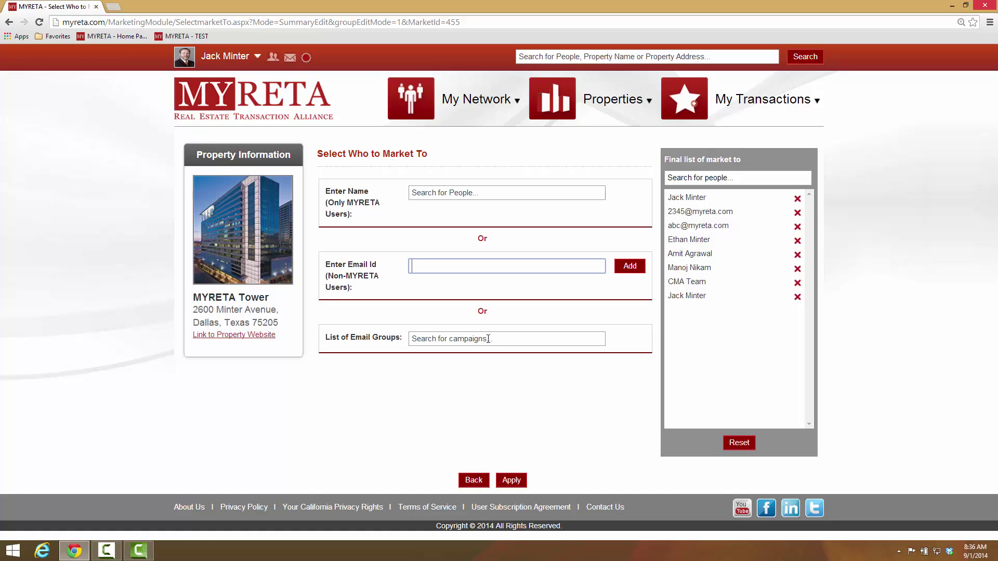
click(512, 481)
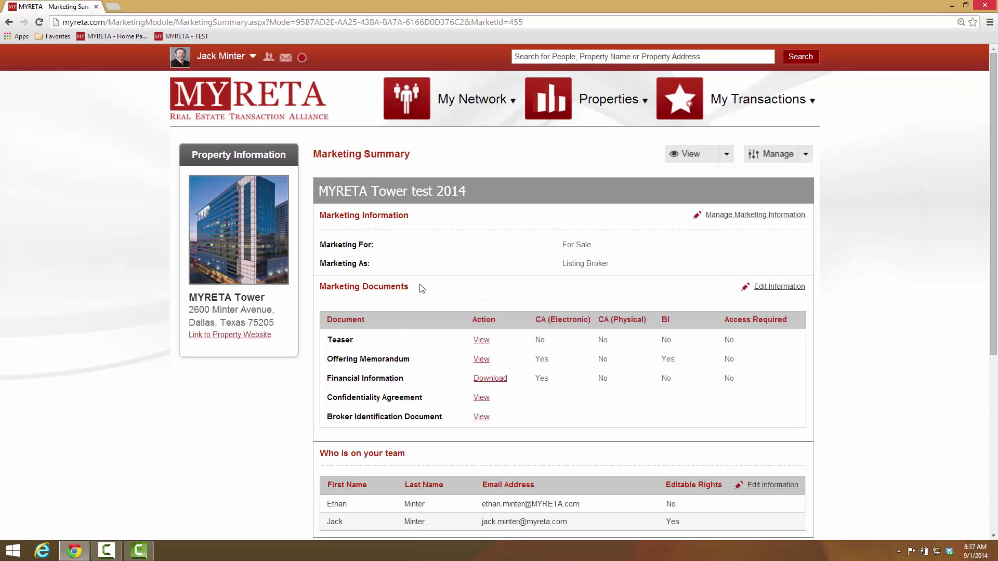
scroll(851, 394, down, 5)
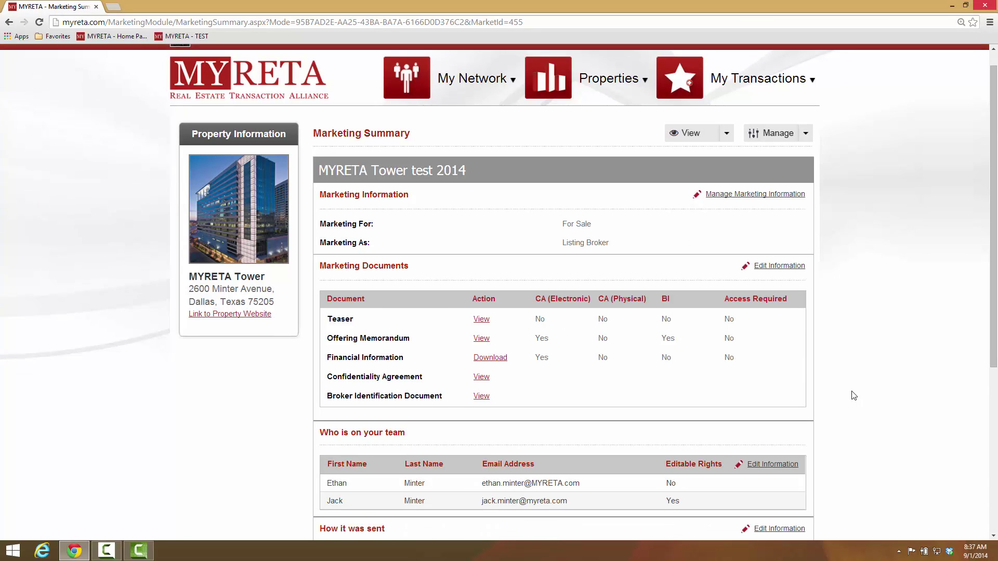
scroll(853, 396, down, 4)
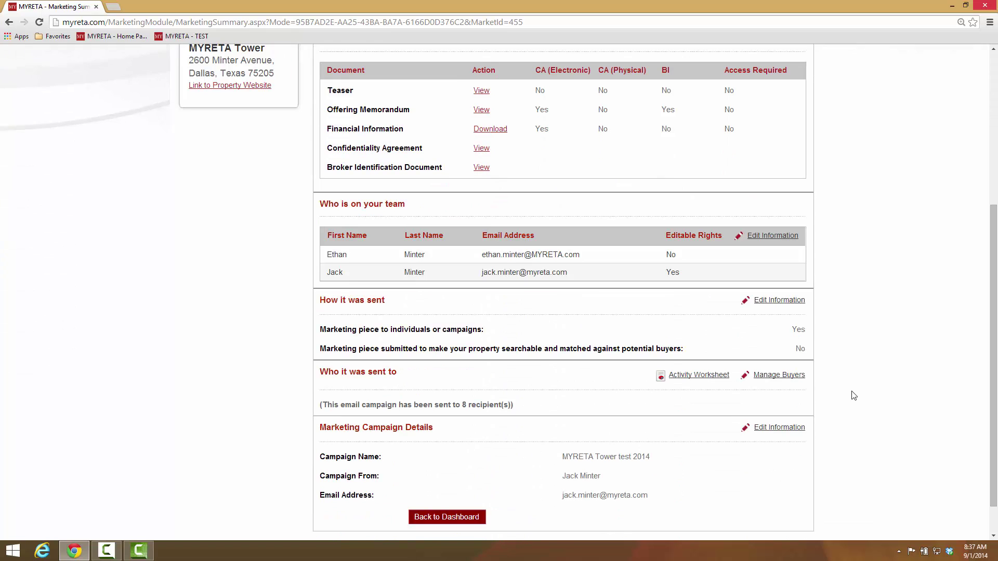
scroll(853, 395, up, 6)
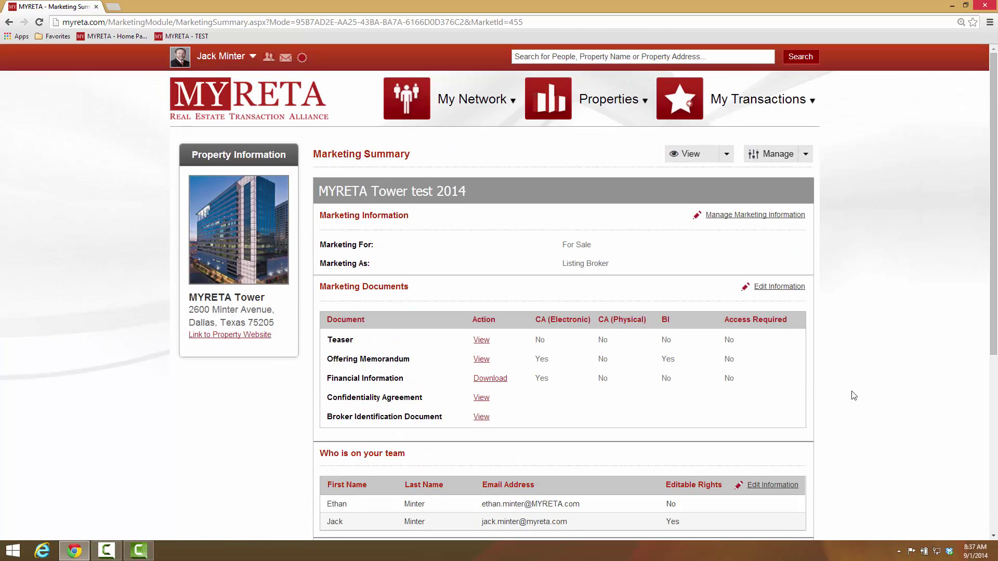
Step: Open the campaign's Activity Worksheet and filter the Email Sent list by the contact CMA Team
click(778, 154)
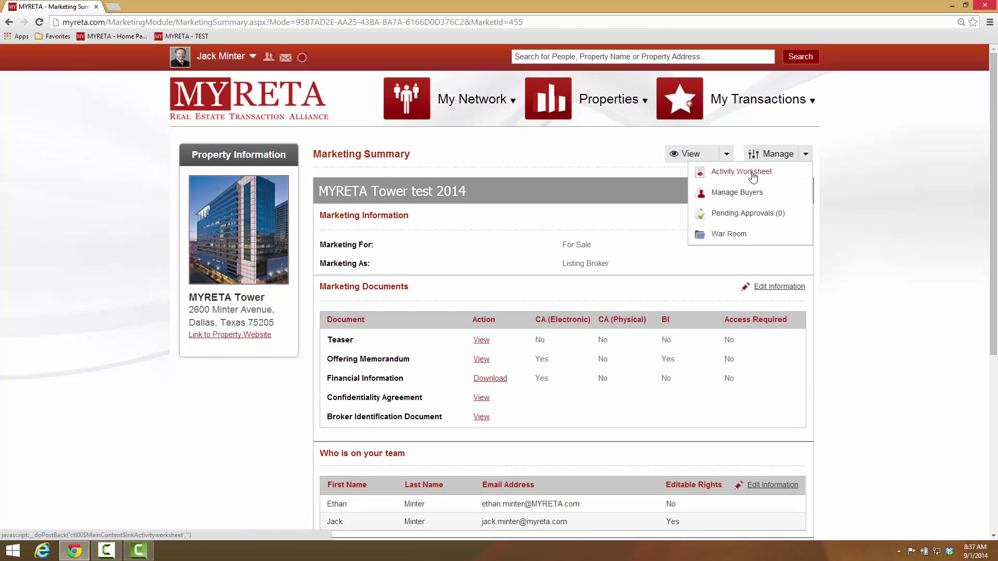
click(753, 177)
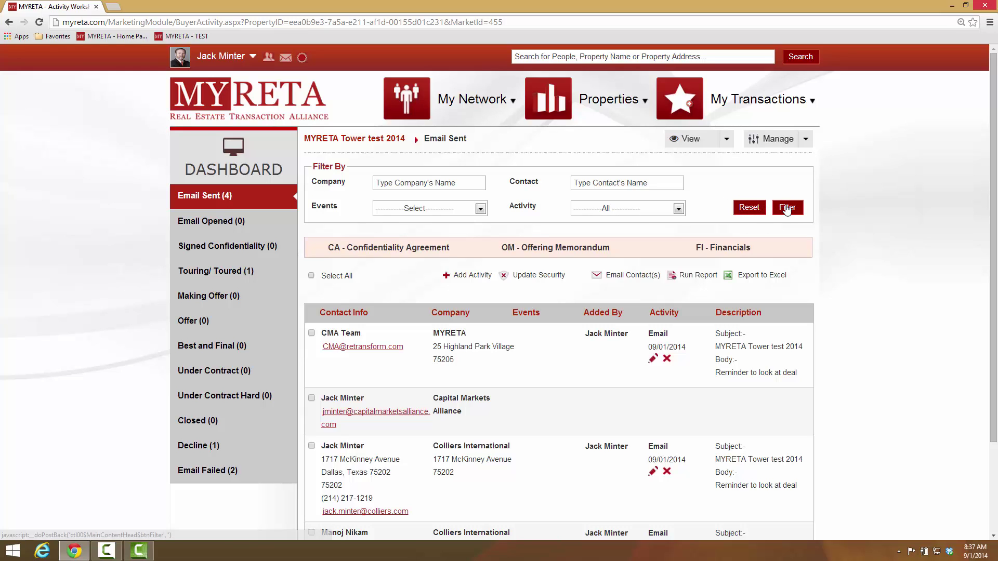
click(616, 184)
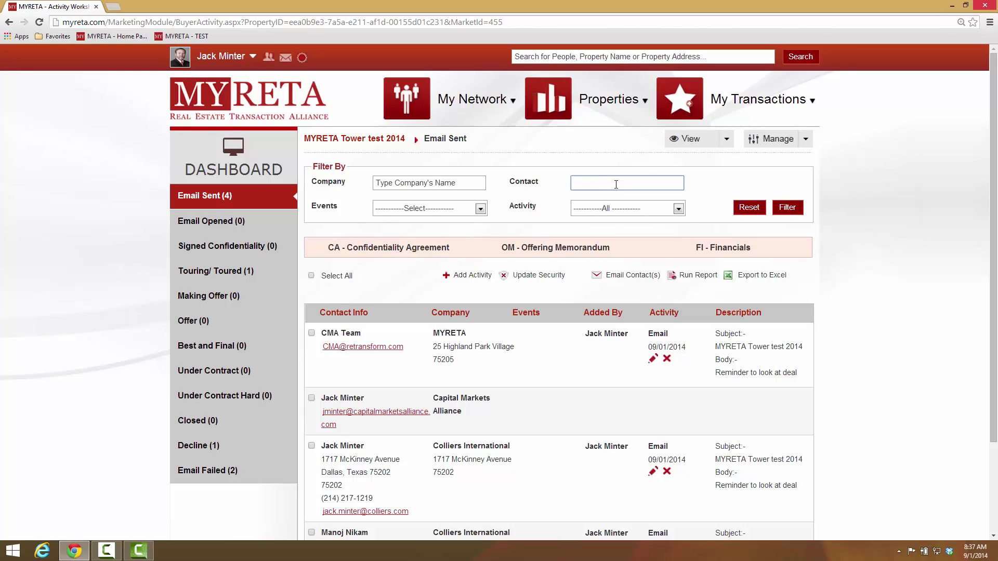
text(cma)
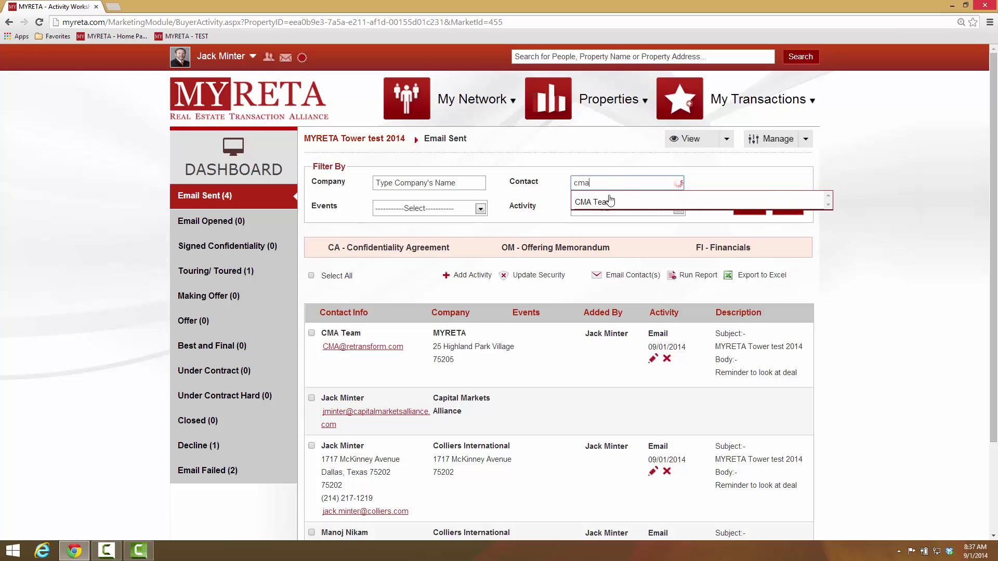
click(609, 203)
click(787, 210)
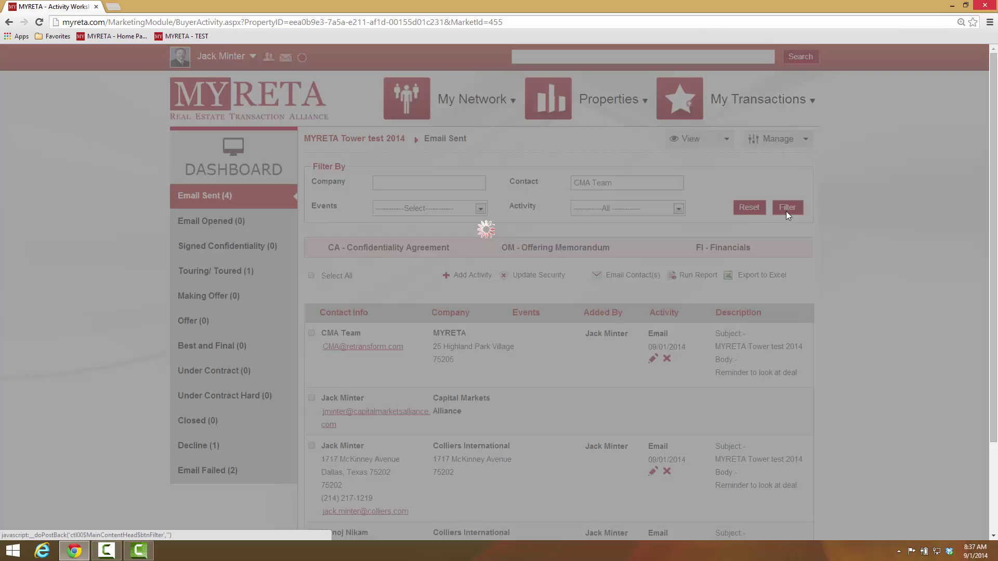